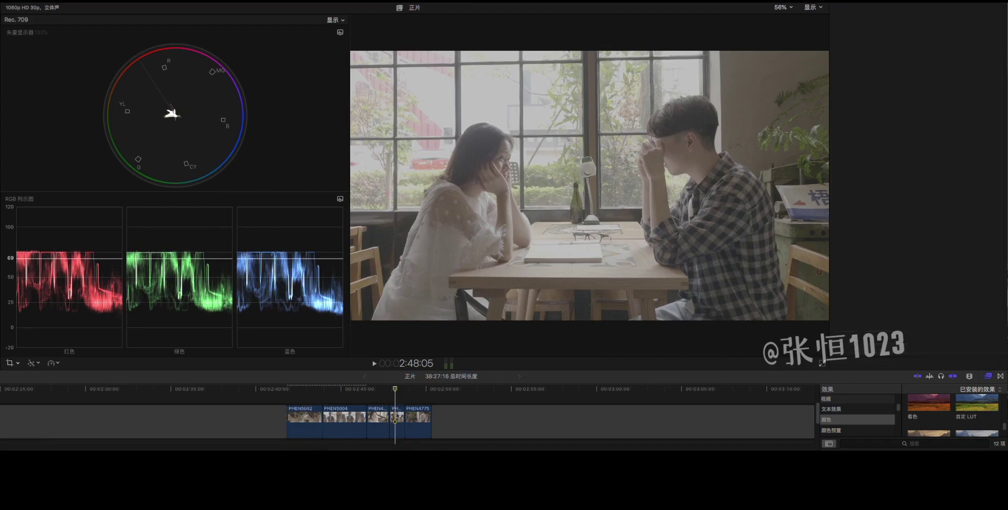
Step: Select clip PHEN4776 in the café timeline
{"action": "left_click", "coordinate": [398, 415]}
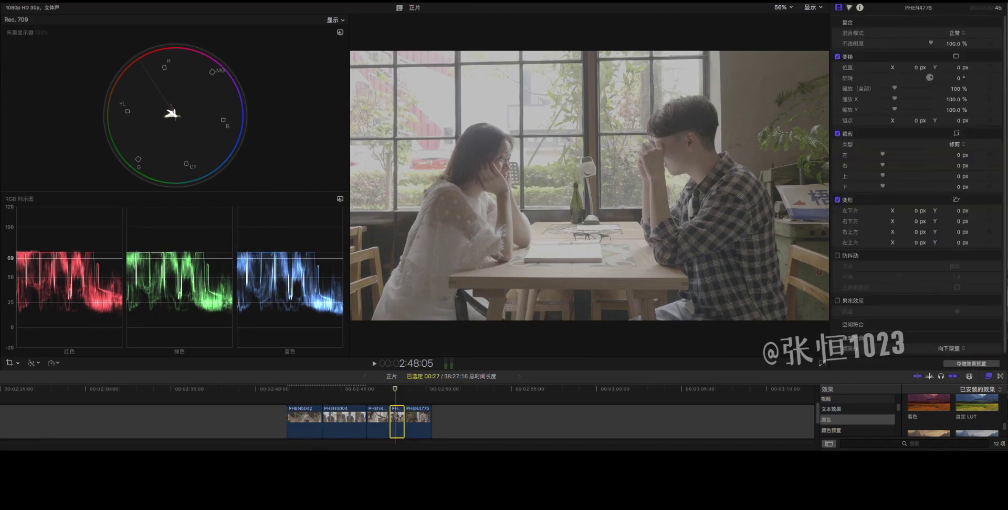
Step: Apply a Custom LUT set to Basics on PHEN4776, toggling it off and on to compare
{"action": "left_click_drag", "start_coordinate": [985, 409], "coordinate": [402, 416]}
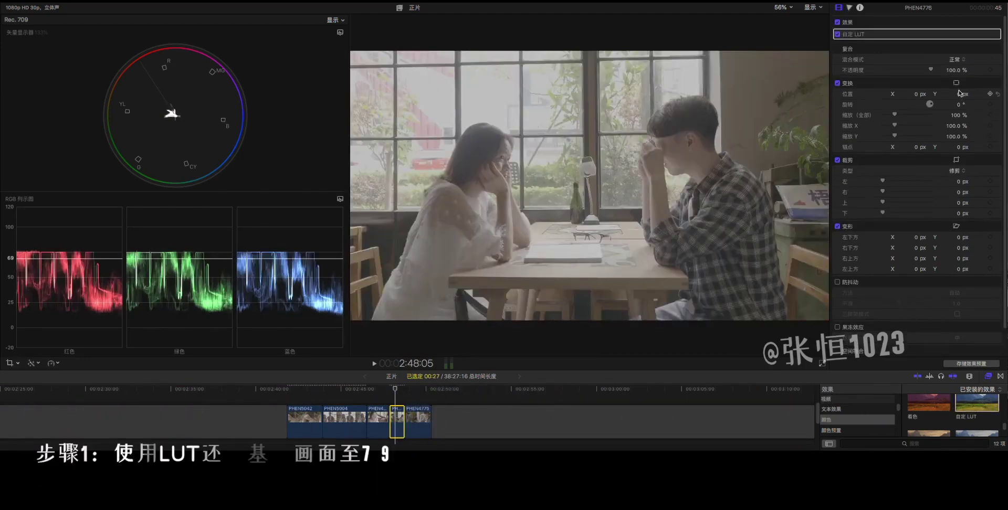
{"action": "left_click", "coordinate": [990, 37]}
{"action": "left_click", "coordinate": [903, 45]}
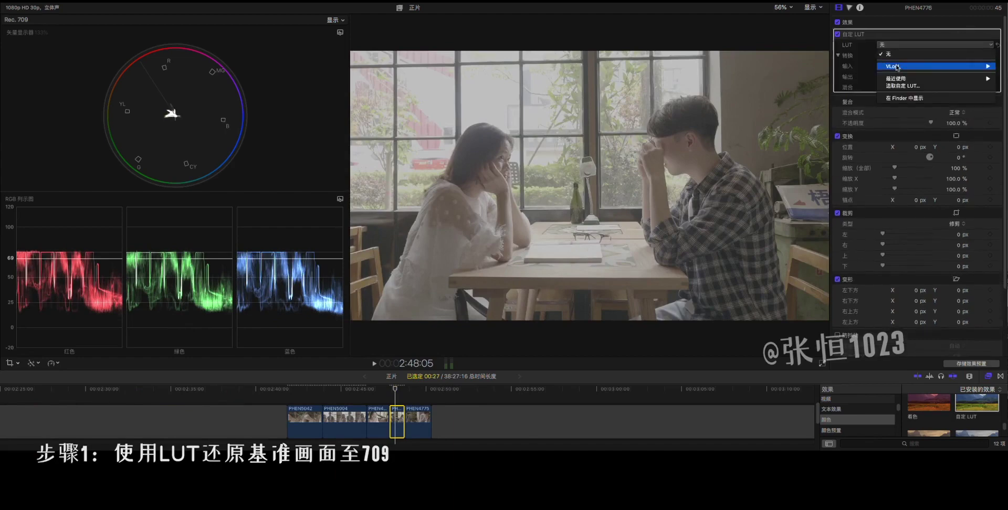
{"action": "mouse_move", "coordinate": [897, 66]}
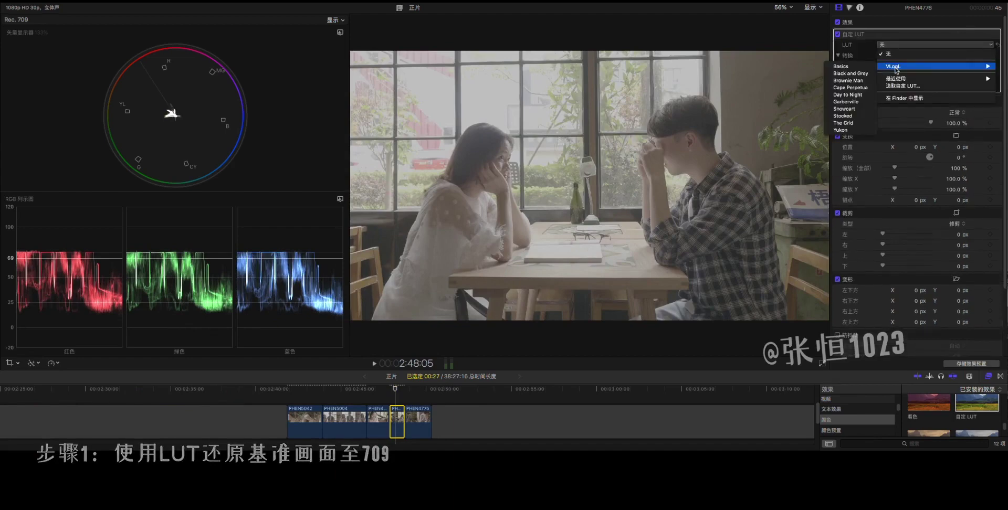
{"action": "left_click", "coordinate": [847, 67]}
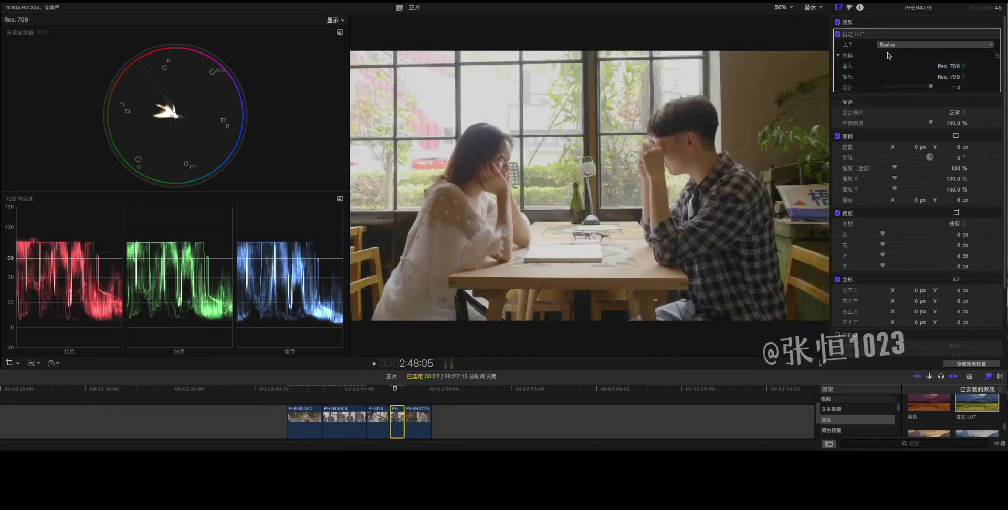
{"action": "left_click", "coordinate": [837, 34]}
{"action": "left_click", "coordinate": [838, 35]}
Step: Add a Color Curves correction and begin a luma S-curve, lifting highlights and lowering shadows
{"action": "left_click", "coordinate": [851, 7]}
{"action": "left_click", "coordinate": [854, 23]}
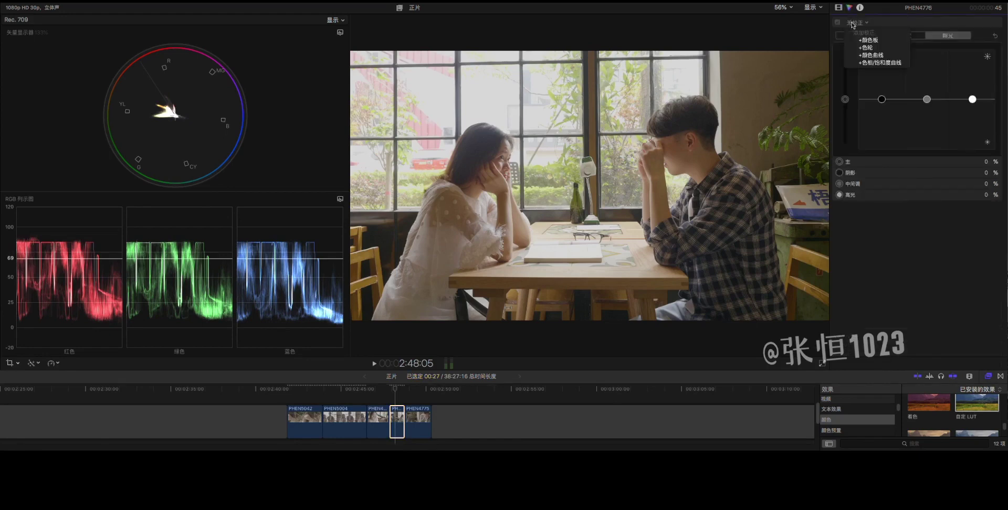
{"action": "left_click", "coordinate": [871, 55]}
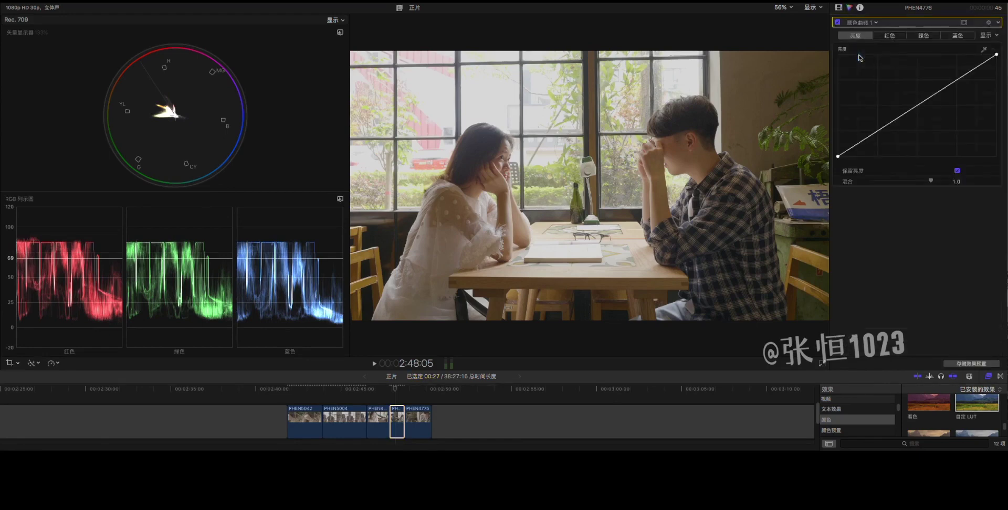
{"action": "left_click", "coordinate": [957, 80]}
{"action": "left_click_drag", "start_coordinate": [957, 79], "coordinate": [958, 75]}
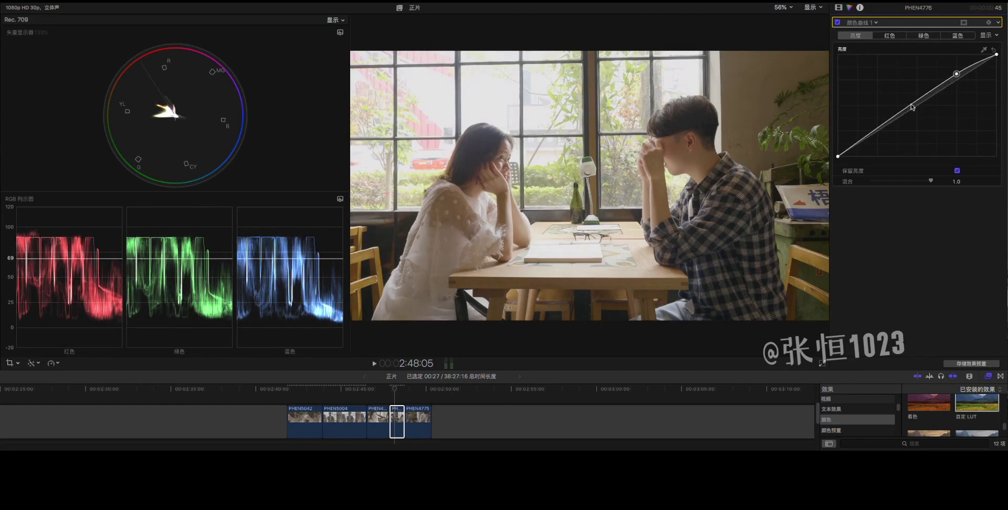
{"action": "left_click_drag", "start_coordinate": [912, 107], "coordinate": [914, 98]}
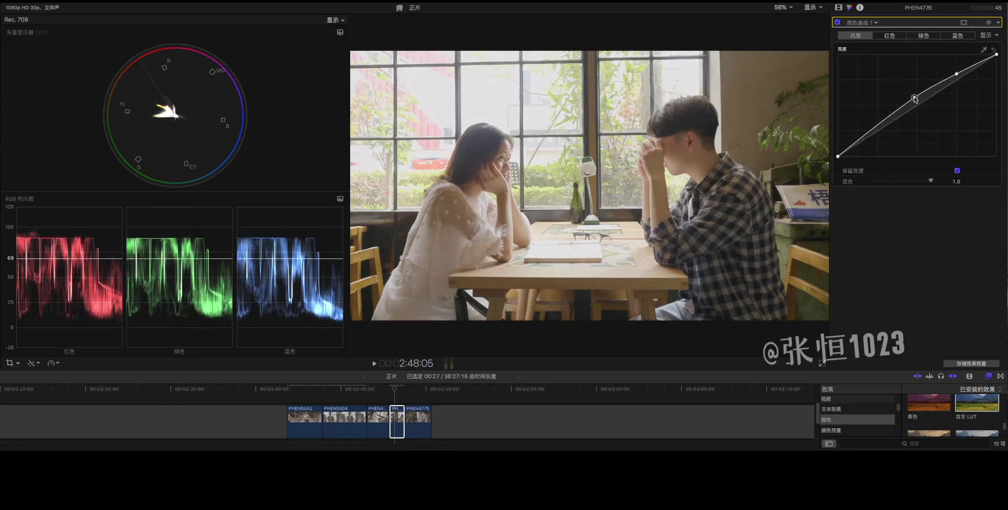
{"action": "left_click", "coordinate": [956, 75]}
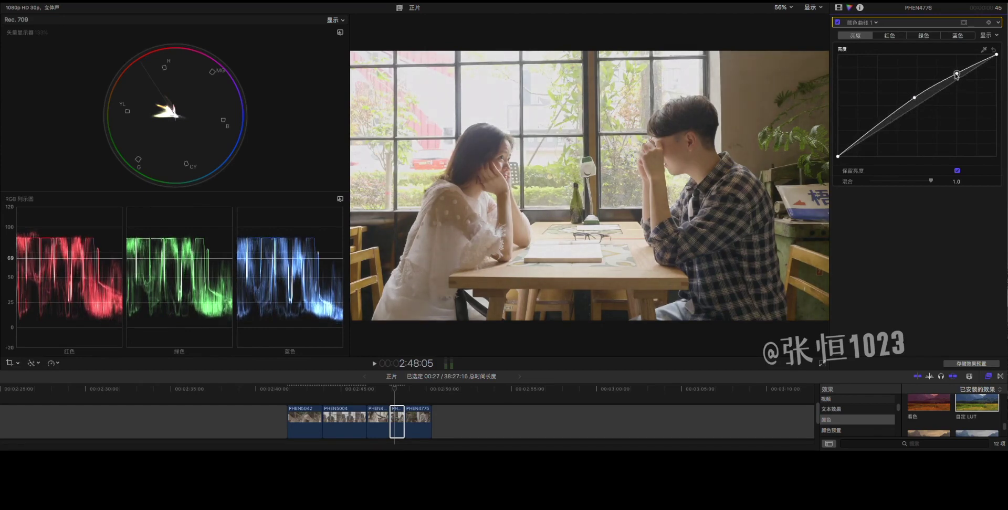
{"action": "left_click", "coordinate": [875, 130]}
{"action": "left_click_drag", "start_coordinate": [875, 131], "coordinate": [876, 134]}
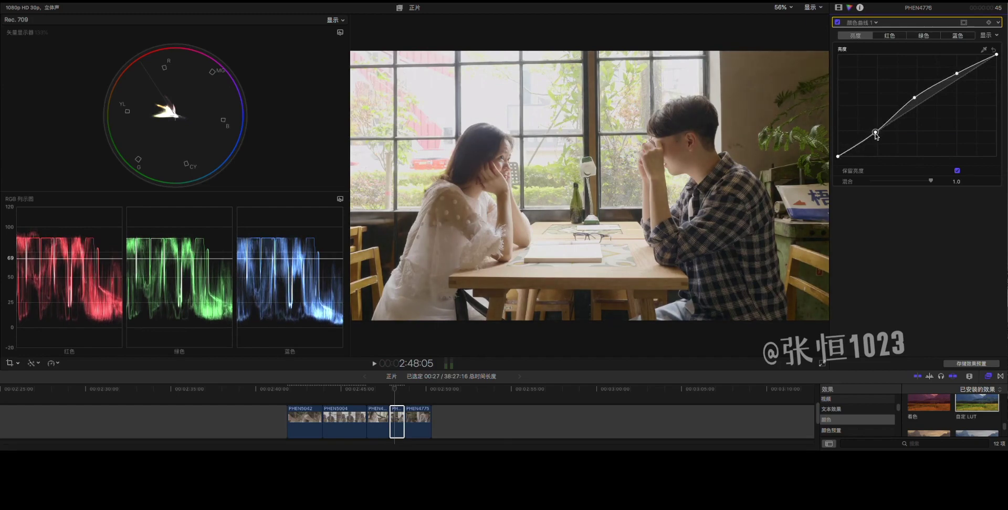
Step: Refine the luma S-curve: deepen the shadows, lift the black point slightly, raise the highlights
{"action": "left_click", "coordinate": [915, 99]}
{"action": "left_click", "coordinate": [876, 133]}
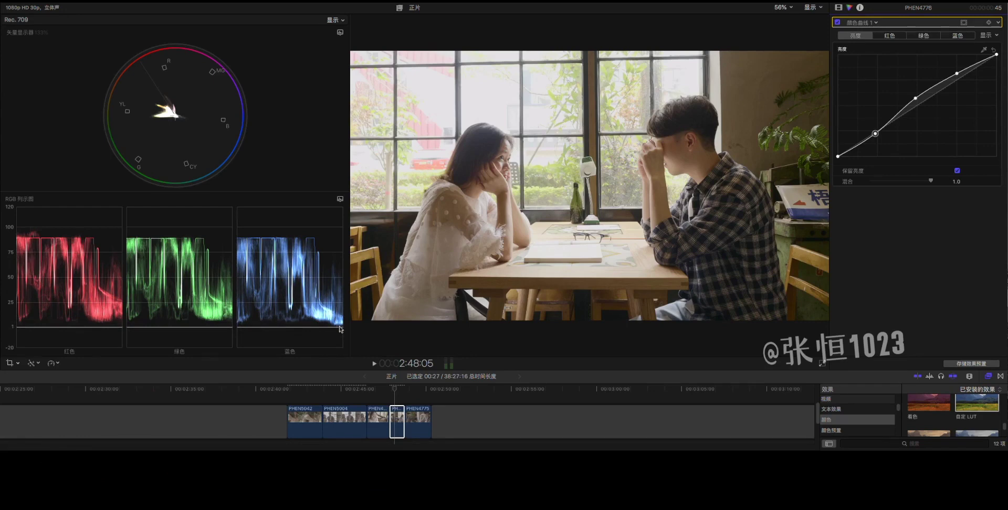
{"action": "left_click_drag", "start_coordinate": [875, 135], "coordinate": [878, 142]}
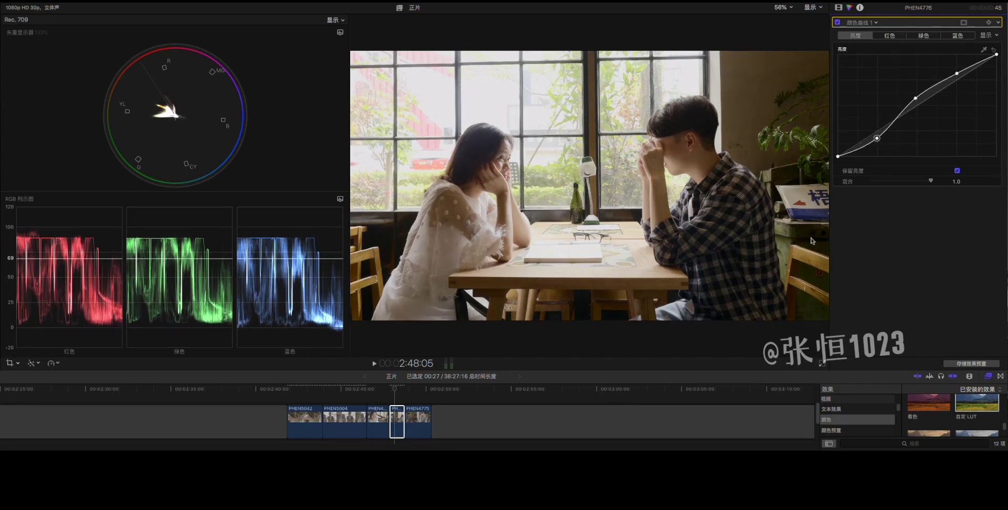
{"action": "left_click_drag", "start_coordinate": [878, 139], "coordinate": [878, 137]}
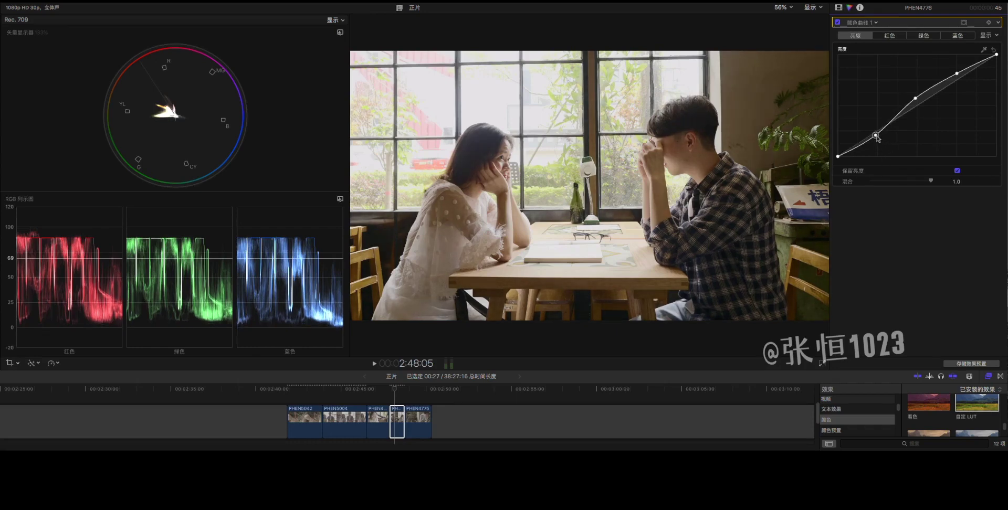
{"action": "left_click", "coordinate": [838, 156]}
{"action": "left_click_drag", "start_coordinate": [840, 158], "coordinate": [839, 156]}
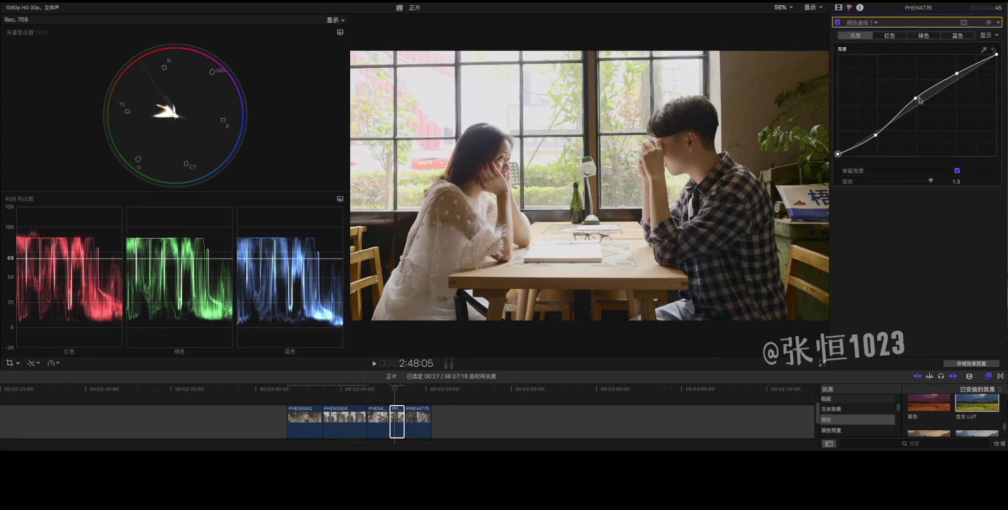
{"action": "left_click_drag", "start_coordinate": [976, 65], "coordinate": [977, 63]}
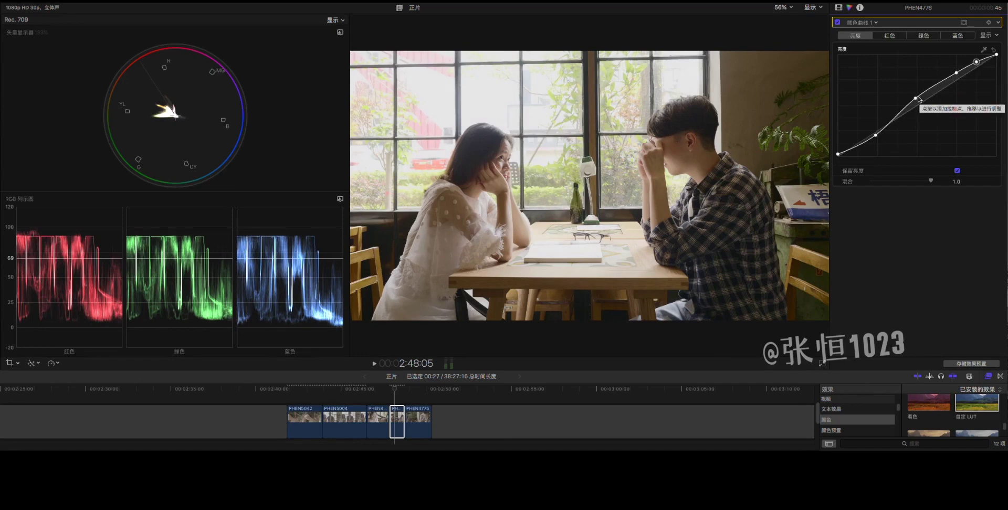
Step: Check the red and blue channel curves, leaving them as straight diagonals
{"action": "left_click", "coordinate": [894, 36]}
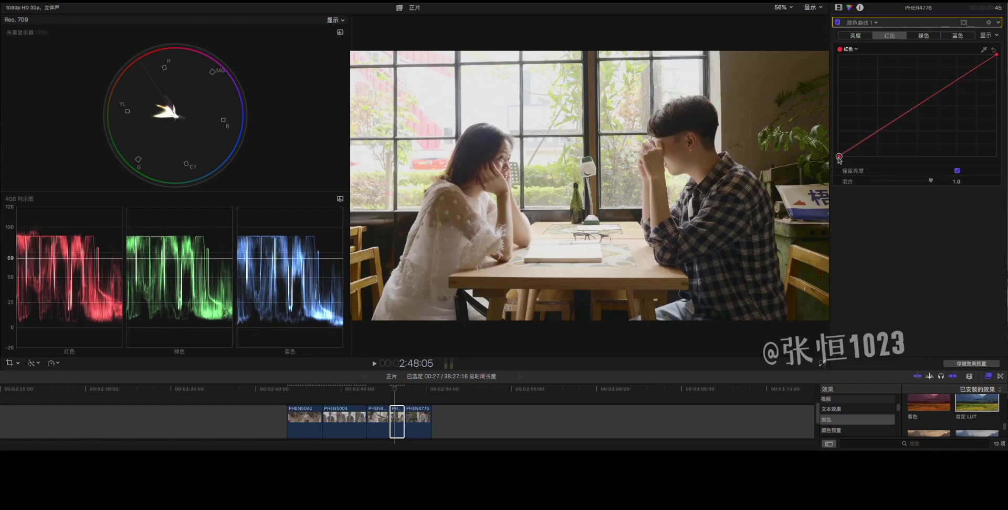
{"action": "left_click", "coordinate": [965, 36]}
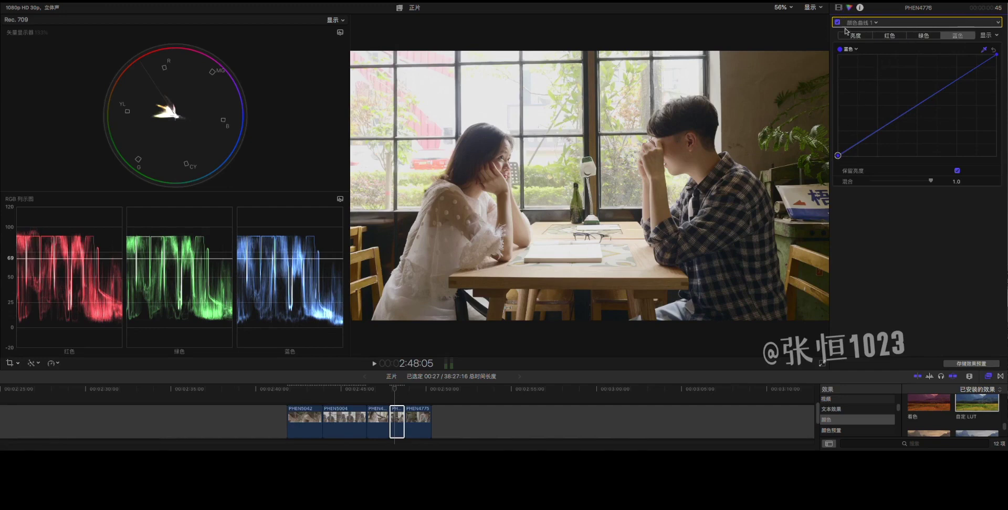
{"action": "left_click", "coordinate": [839, 8]}
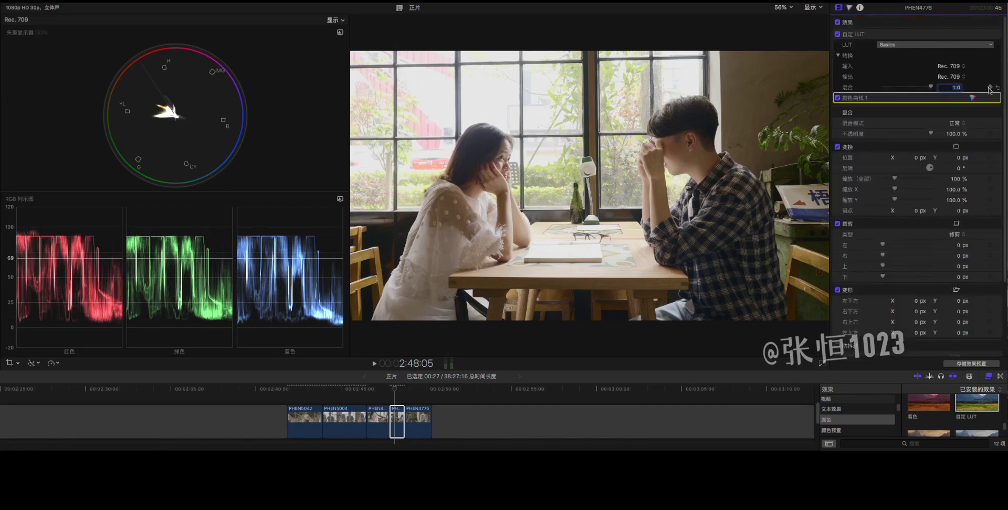
Step: Add a Hue/Saturation Curves correction and sample the man's skin onto the hue-vs-hue curve
{"action": "left_click", "coordinate": [992, 35]}
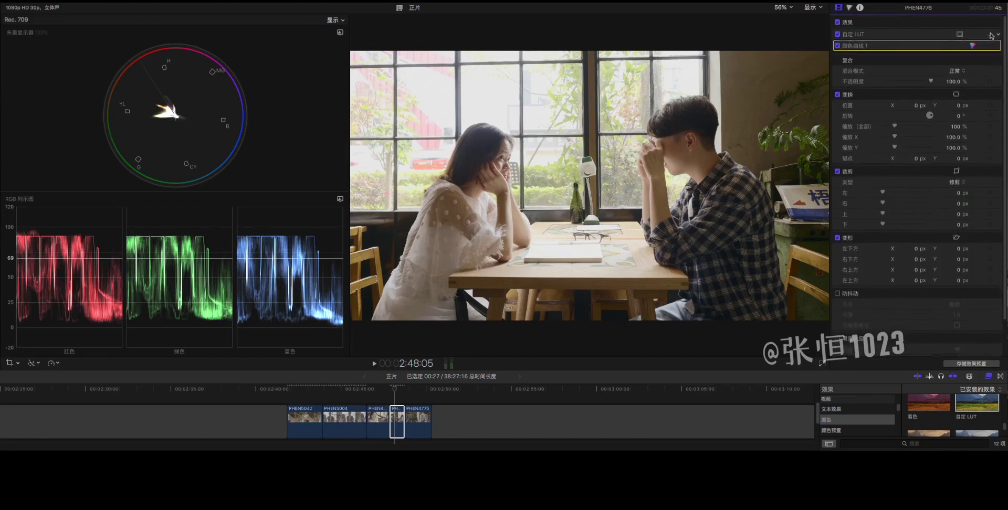
{"action": "left_click", "coordinate": [850, 7]}
{"action": "left_click", "coordinate": [855, 23]}
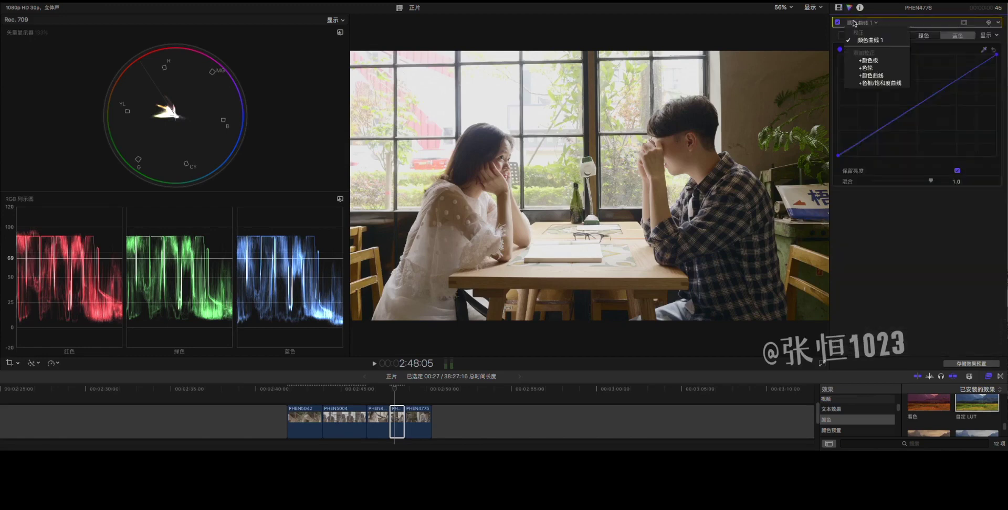
{"action": "left_click", "coordinate": [877, 84]}
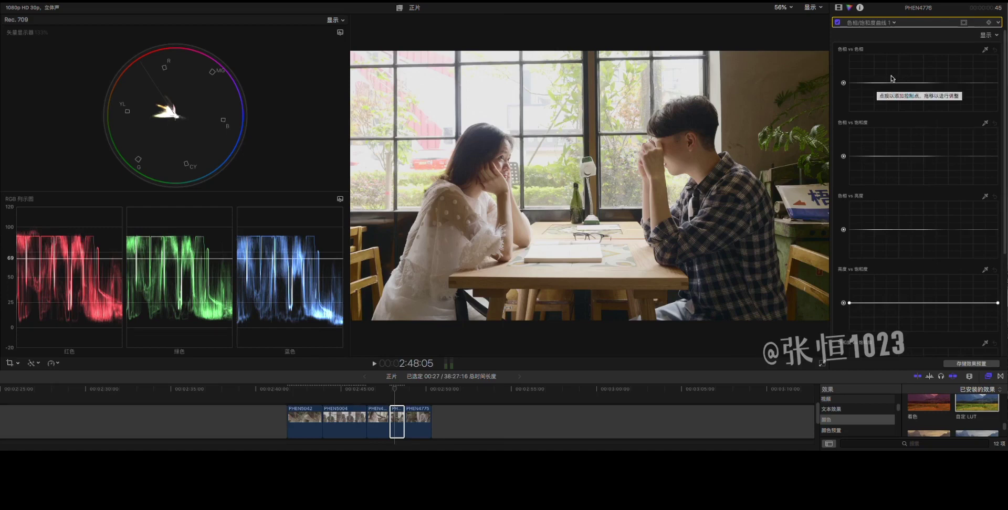
{"action": "left_click", "coordinate": [986, 50]}
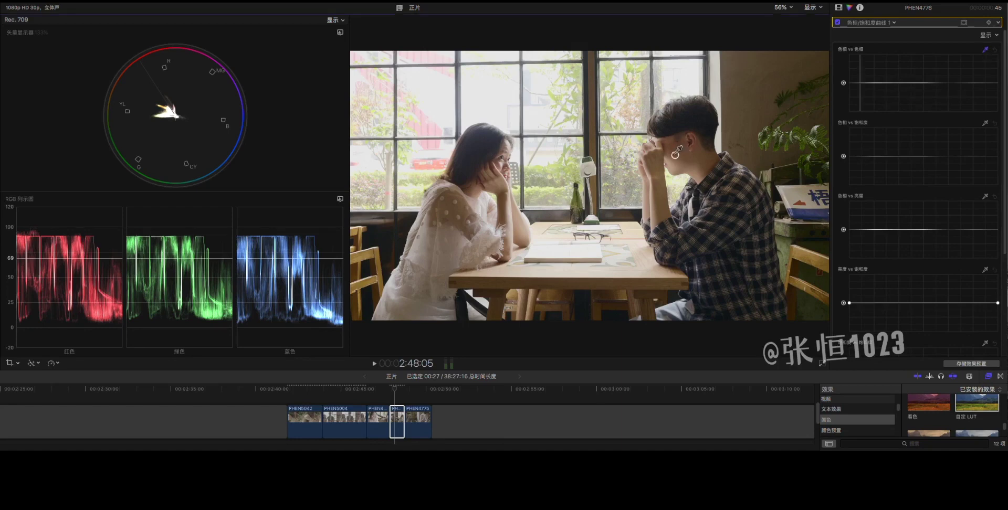
{"action": "left_click", "coordinate": [676, 154]}
{"action": "left_click_drag", "start_coordinate": [861, 85], "coordinate": [863, 86]}
Step: Reset hue-vs-hue, resample the skin, and push its orange hue toward red, comparing on/off
{"action": "left_click", "coordinate": [994, 50]}
{"action": "left_click", "coordinate": [680, 157]}
{"action": "left_click", "coordinate": [861, 83]}
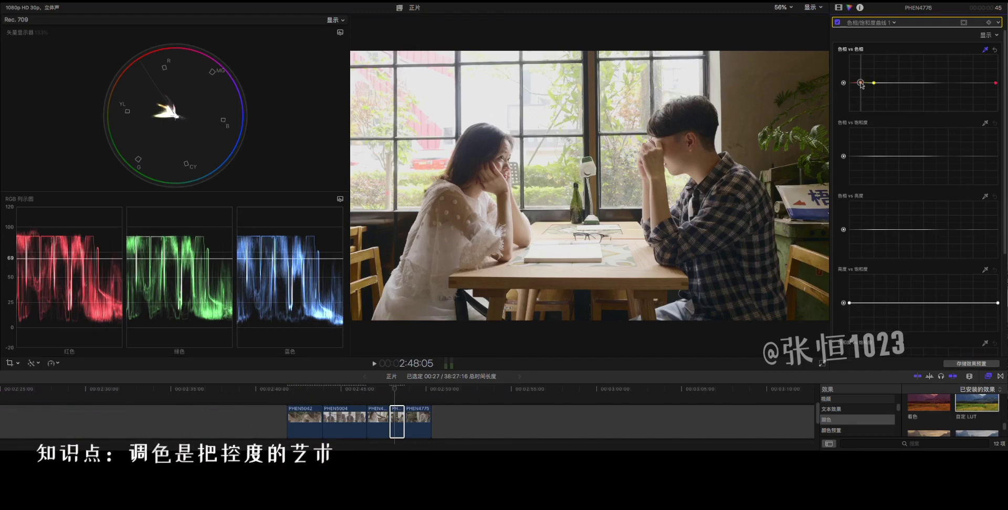
{"action": "left_click_drag", "start_coordinate": [861, 83], "coordinate": [862, 84]}
{"action": "left_click", "coordinate": [837, 24]}
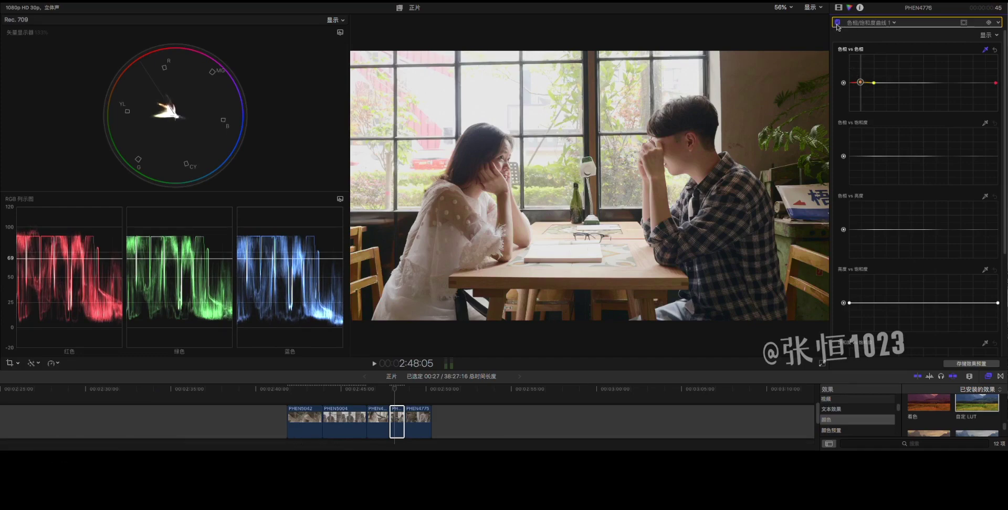
{"action": "left_click", "coordinate": [837, 24]}
Step: Sample the plants' green and shift that hue, then sample skin onto hue-vs-saturation
{"action": "left_click", "coordinate": [817, 142]}
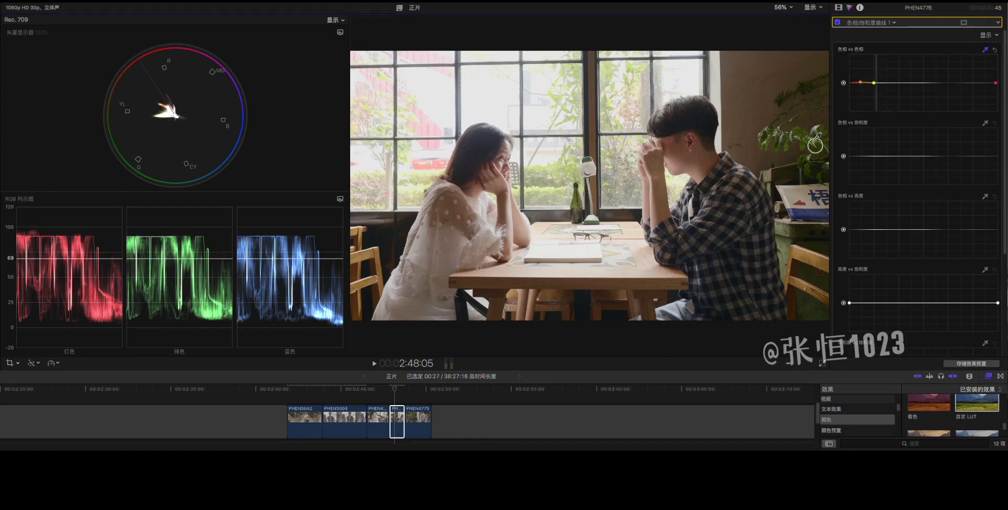
{"action": "left_click", "coordinate": [888, 83]}
{"action": "left_click", "coordinate": [868, 83]}
{"action": "left_click_drag", "start_coordinate": [868, 83], "coordinate": [875, 81]}
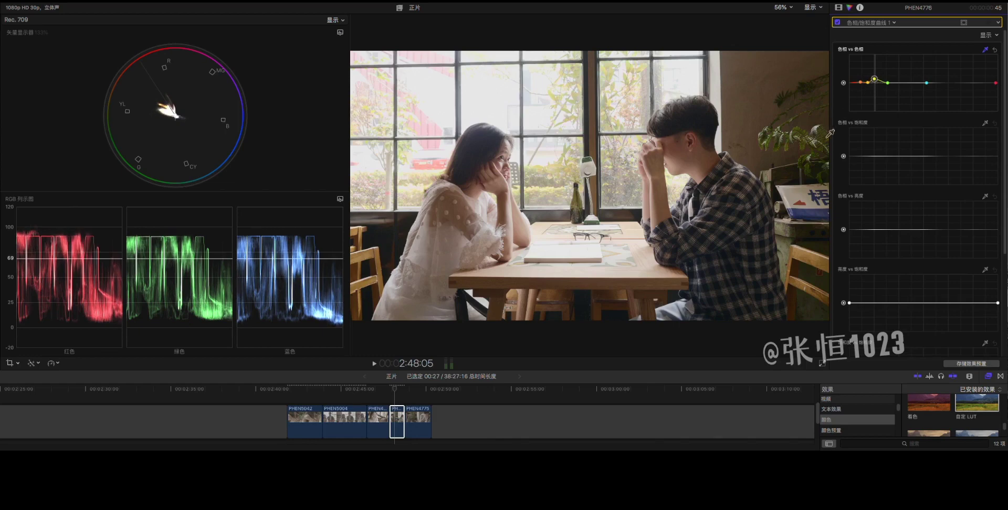
{"action": "left_click", "coordinate": [986, 124]}
{"action": "left_click", "coordinate": [682, 156]}
Step: Boost orange skin saturation slightly, lower yellow-green saturation, and sample the man's hand for hue-vs-luma
{"action": "left_click", "coordinate": [861, 157]}
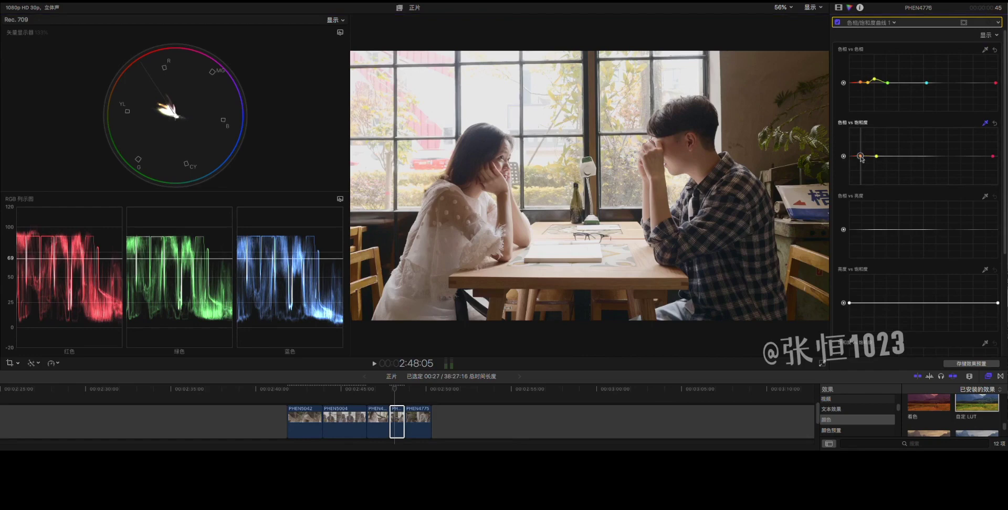
{"action": "left_click_drag", "start_coordinate": [862, 159], "coordinate": [862, 158]}
{"action": "left_click", "coordinate": [811, 141]}
{"action": "left_click", "coordinate": [881, 156]}
{"action": "left_click_drag", "start_coordinate": [882, 158], "coordinate": [882, 162]}
{"action": "left_click_drag", "start_coordinate": [882, 161], "coordinate": [881, 162]}
{"action": "left_click", "coordinate": [985, 196]}
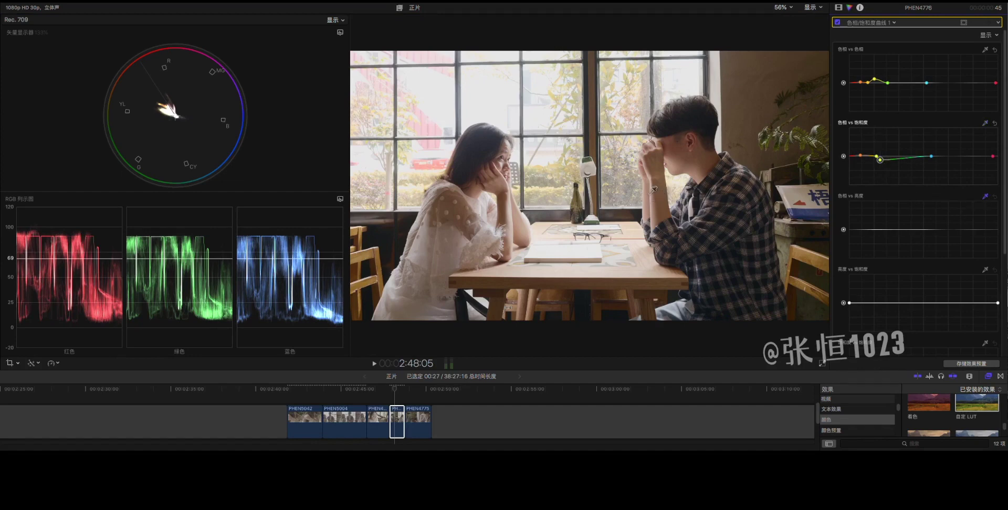
{"action": "left_click", "coordinate": [679, 157]}
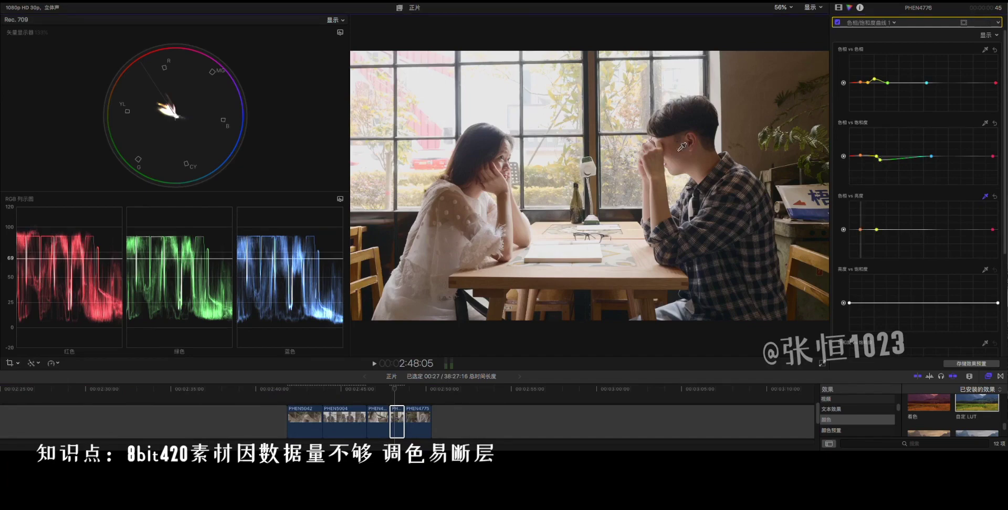
Step: Place points on the hue-vs-luma curve and slightly darken the yellow-green hues
{"action": "left_click", "coordinate": [860, 230]}
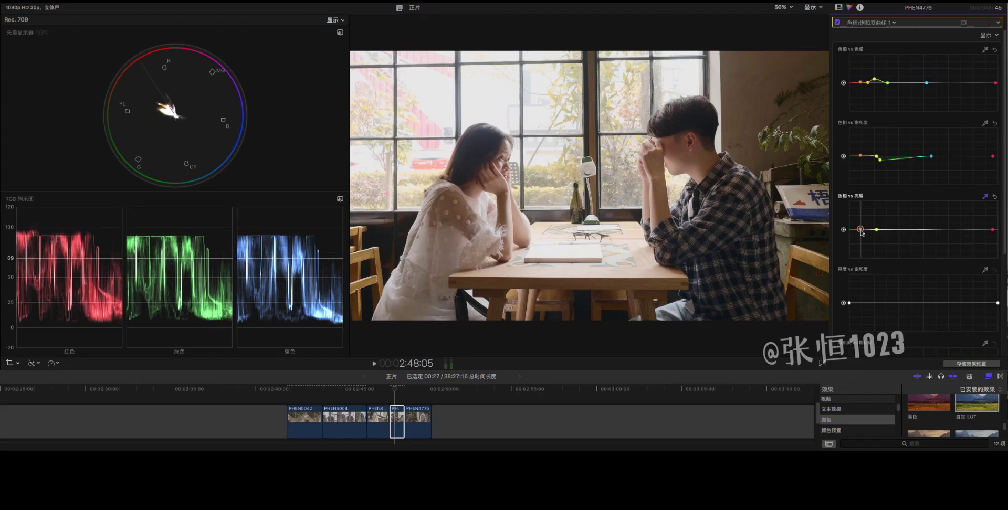
{"action": "left_click", "coordinate": [811, 143]}
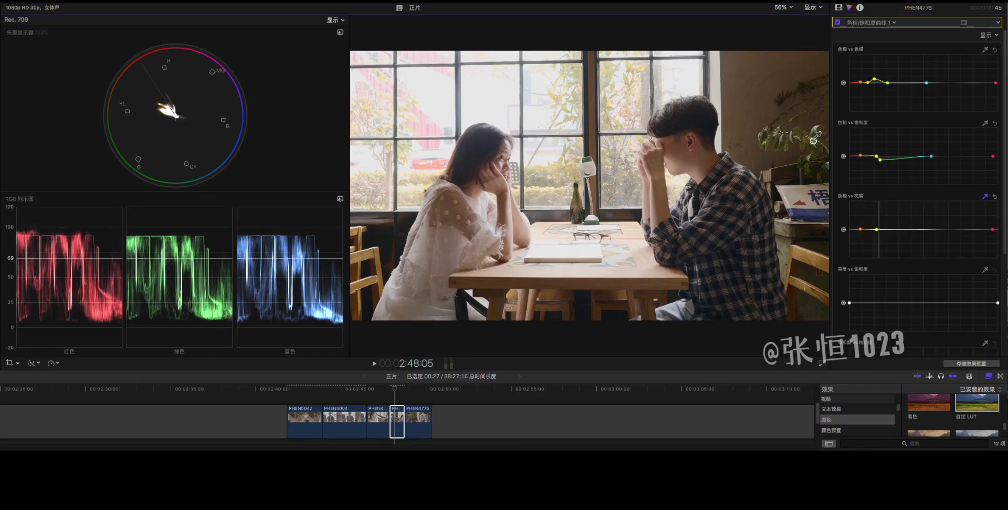
{"action": "left_click", "coordinate": [877, 230]}
{"action": "left_click_drag", "start_coordinate": [875, 233], "coordinate": [879, 235]}
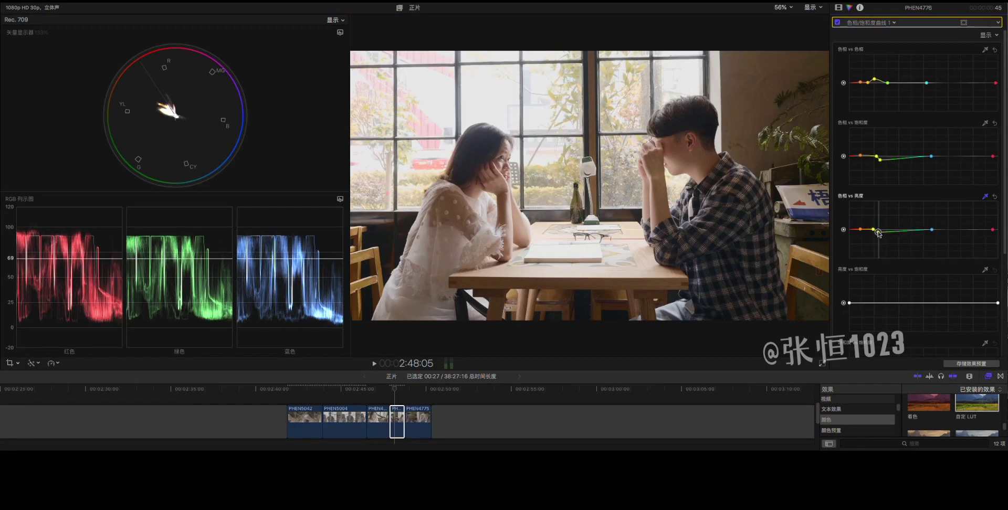
Step: Toggle the hue curves and the whole effect stack off and on to compare ungraded and graded
{"action": "left_click", "coordinate": [838, 23]}
{"action": "left_click", "coordinate": [837, 23]}
{"action": "left_click", "coordinate": [838, 23]}
{"action": "left_click", "coordinate": [838, 24]}
{"action": "left_click", "coordinate": [837, 24]}
{"action": "left_click", "coordinate": [838, 24]}
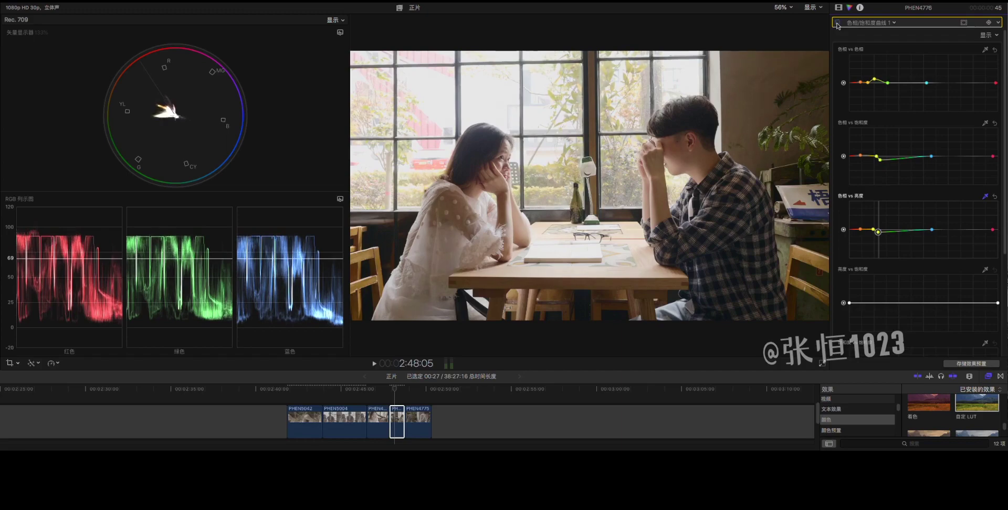
{"action": "left_click", "coordinate": [839, 8]}
{"action": "left_click", "coordinate": [838, 22]}
{"action": "left_click", "coordinate": [838, 23]}
{"action": "left_click", "coordinate": [838, 23]}
{"action": "left_click", "coordinate": [838, 22]}
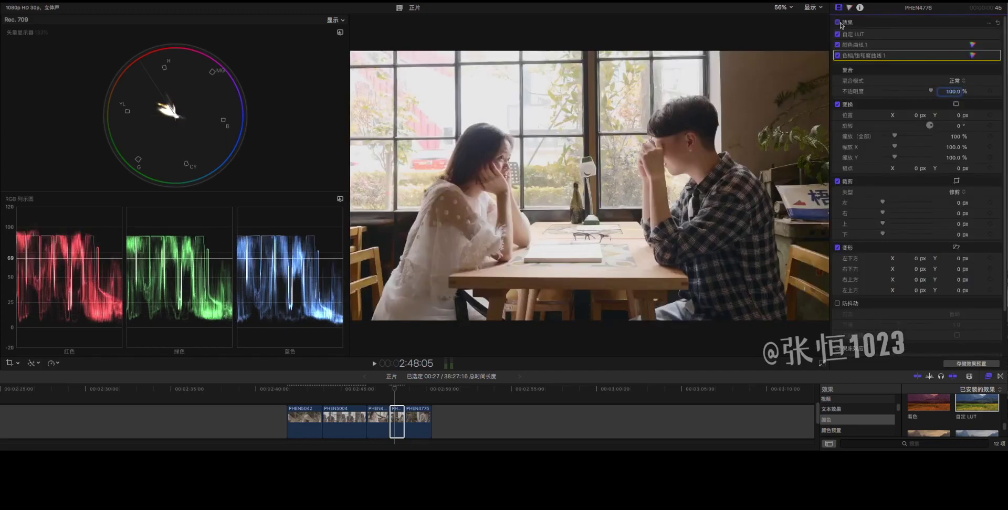
{"action": "left_click", "coordinate": [838, 22]}
{"action": "left_click", "coordinate": [838, 23]}
{"action": "left_click", "coordinate": [840, 23]}
{"action": "left_click", "coordinate": [840, 23]}
{"action": "left_click", "coordinate": [850, 8]}
{"action": "left_click", "coordinate": [854, 21]}
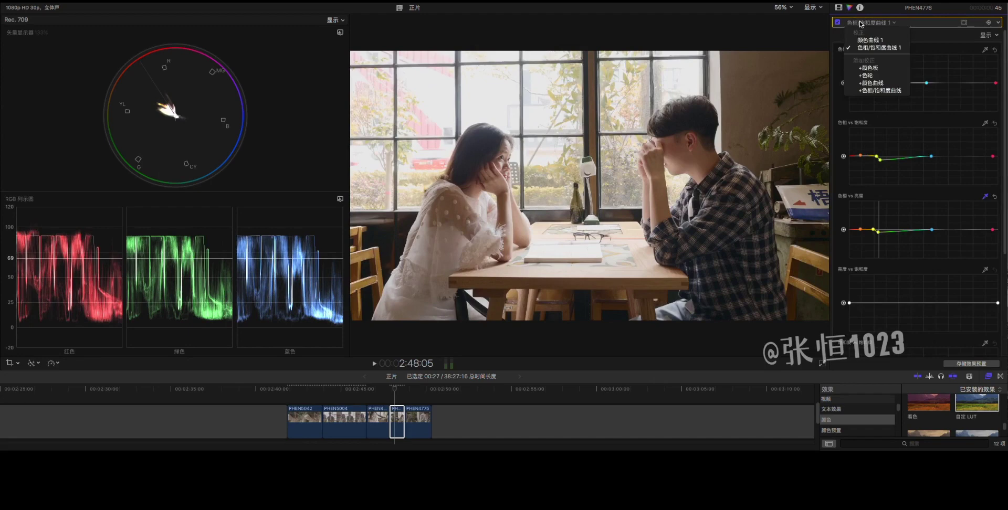
Step: Add a second Color Curves correction, pulling blue highlights down and lifting blue shadows
{"action": "left_click", "coordinate": [875, 83]}
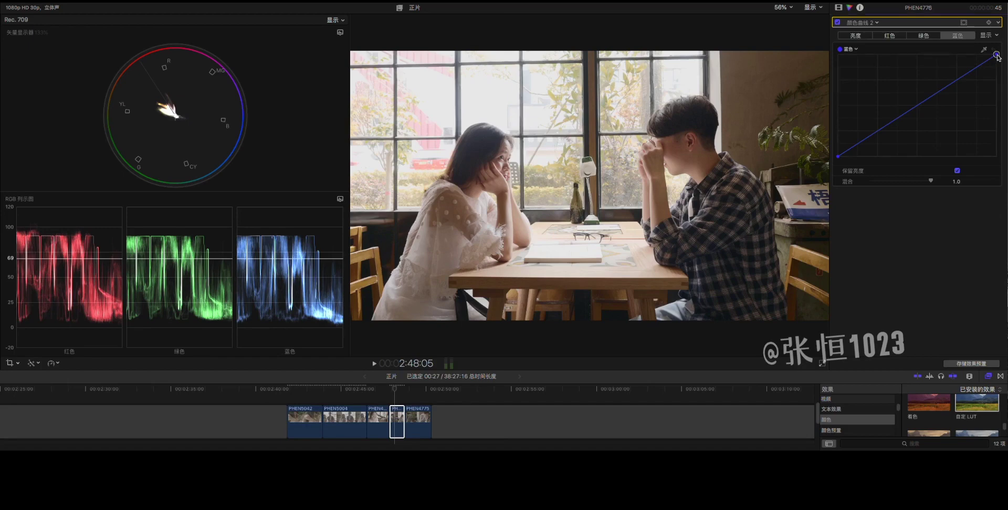
{"action": "mouse_move", "coordinate": [998, 55]}
{"action": "left_mouse_down"}
{"action": "mouse_move", "coordinate": [1004, 76]}
{"action": "mouse_move", "coordinate": [1006, 65]}
{"action": "left_mouse_up"}
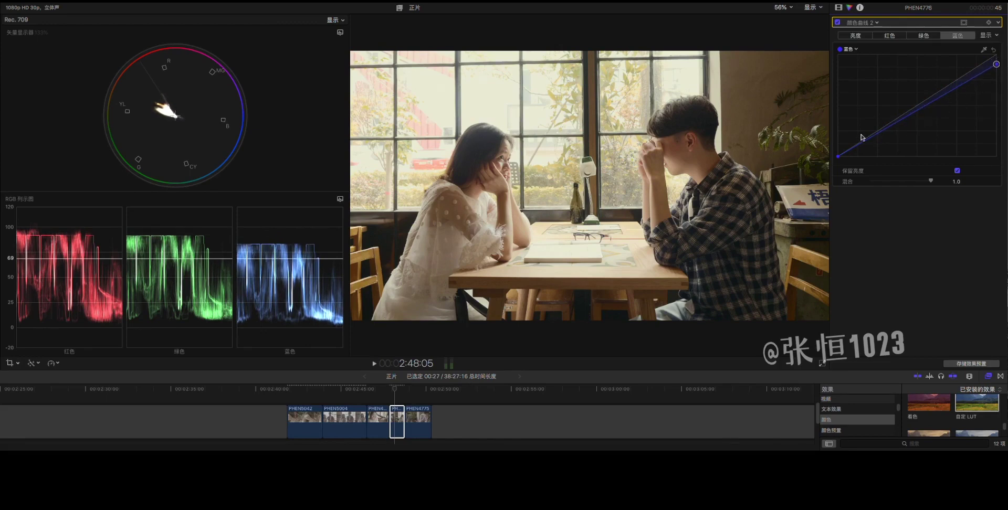
{"action": "left_click", "coordinate": [839, 156]}
{"action": "left_click_drag", "start_coordinate": [839, 157], "coordinate": [838, 155]}
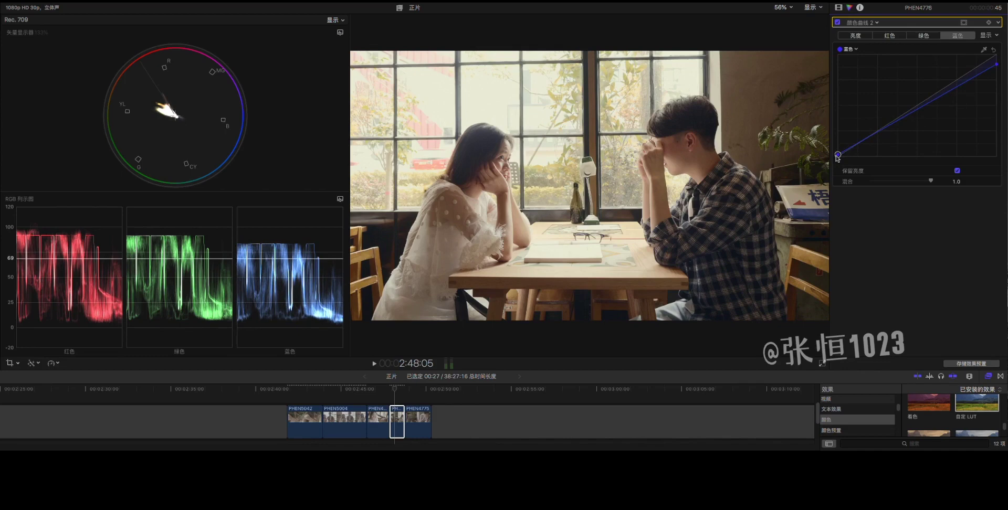
Step: Pull in the green highlights slightly and place a midtone point on the red curve
{"action": "left_click", "coordinate": [928, 40]}
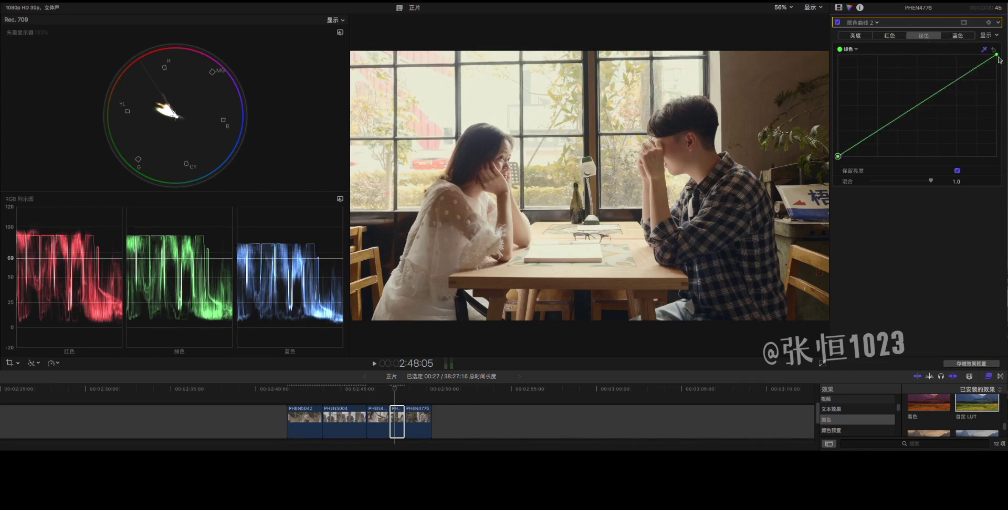
{"action": "left_click_drag", "start_coordinate": [997, 57], "coordinate": [996, 57]}
{"action": "left_click", "coordinate": [882, 35]}
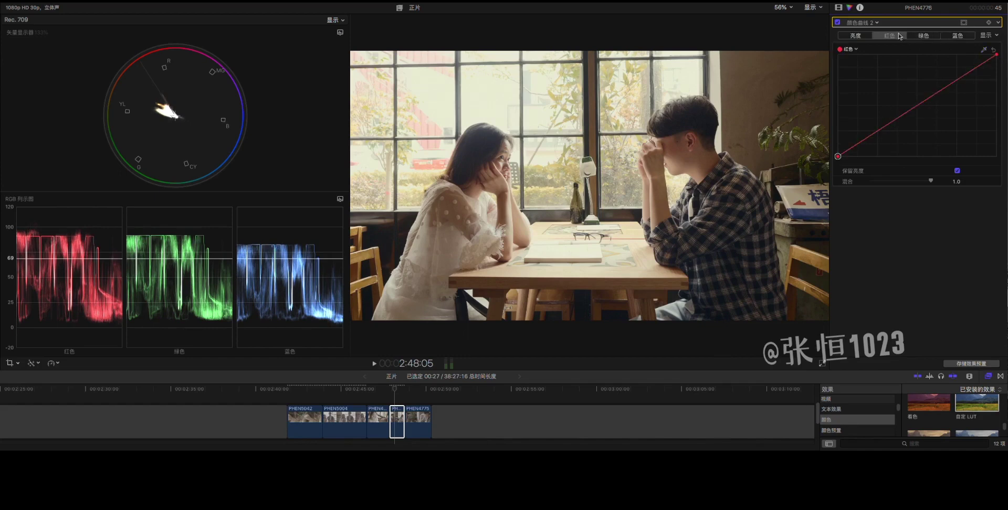
{"action": "left_click", "coordinate": [997, 56]}
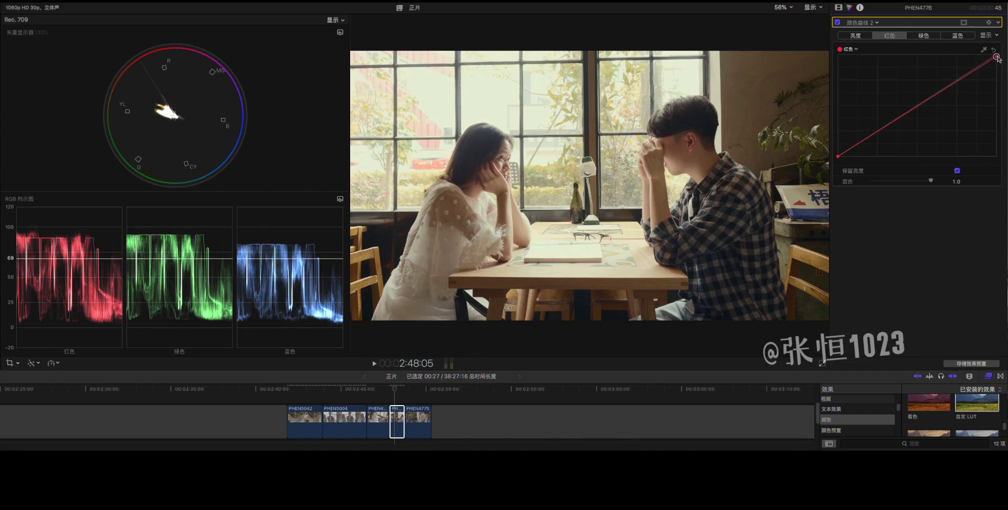
{"action": "left_click", "coordinate": [839, 156]}
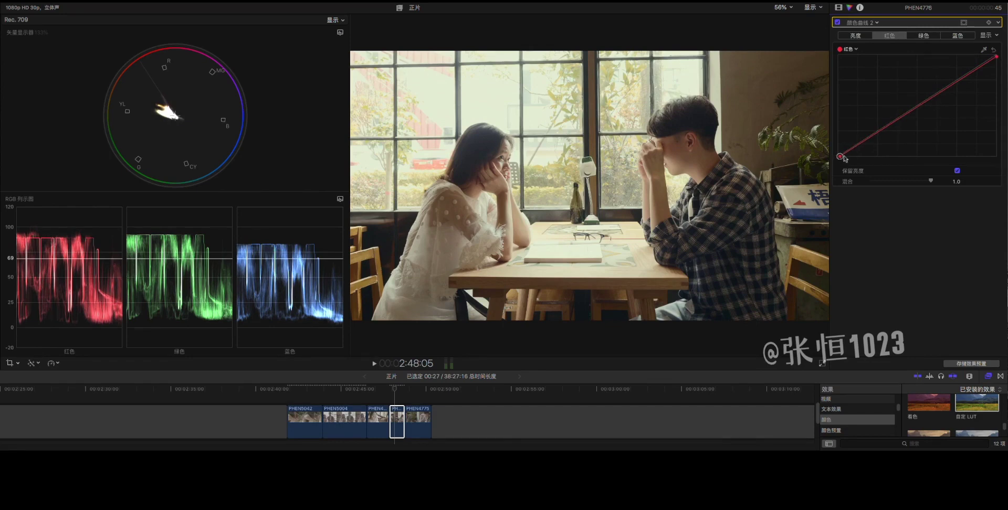
{"action": "left_click", "coordinate": [910, 112]}
Step: Toggle Color Curves 2 off and on to compare the clip with and without it
{"action": "left_click", "coordinate": [838, 22]}
{"action": "left_click", "coordinate": [838, 23]}
{"action": "left_click", "coordinate": [838, 23]}
{"action": "left_click", "coordinate": [838, 23]}
{"action": "left_click", "coordinate": [838, 23]}
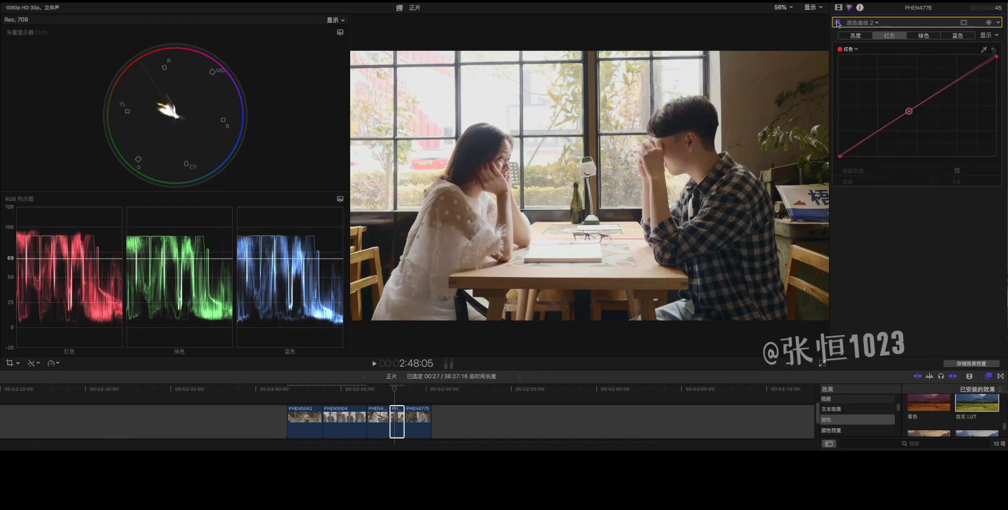
{"action": "left_click", "coordinate": [839, 8]}
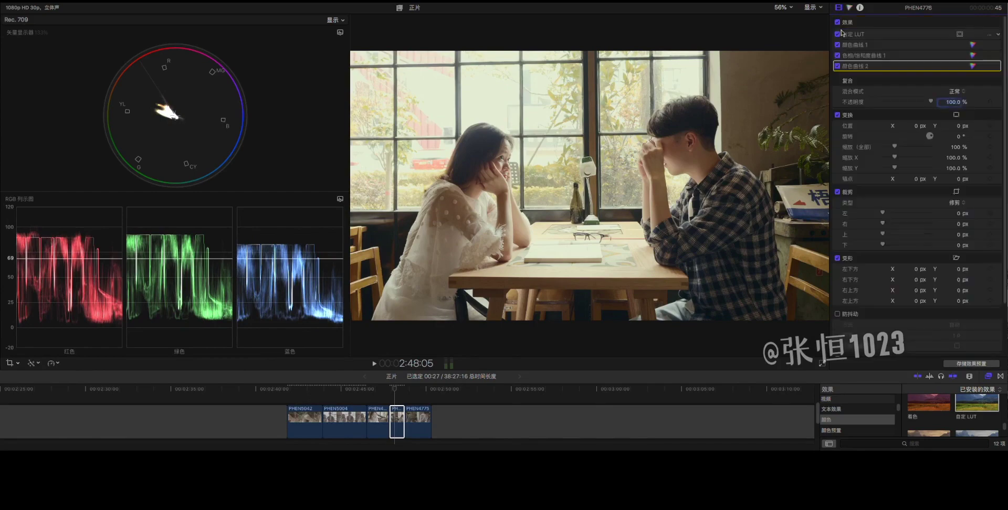
Step: Toggle all of PHEN4776's effects off and on to compare the full grade
{"action": "left_click", "coordinate": [838, 22]}
{"action": "left_click", "coordinate": [838, 23]}
{"action": "left_click", "coordinate": [838, 23]}
{"action": "left_click", "coordinate": [838, 22]}
{"action": "left_click", "coordinate": [837, 22]}
{"action": "left_click", "coordinate": [838, 23]}
Step: Select the other four clips and Paste Attributes the LUT and curve corrections onto them
{"action": "left_click", "coordinate": [398, 420]}
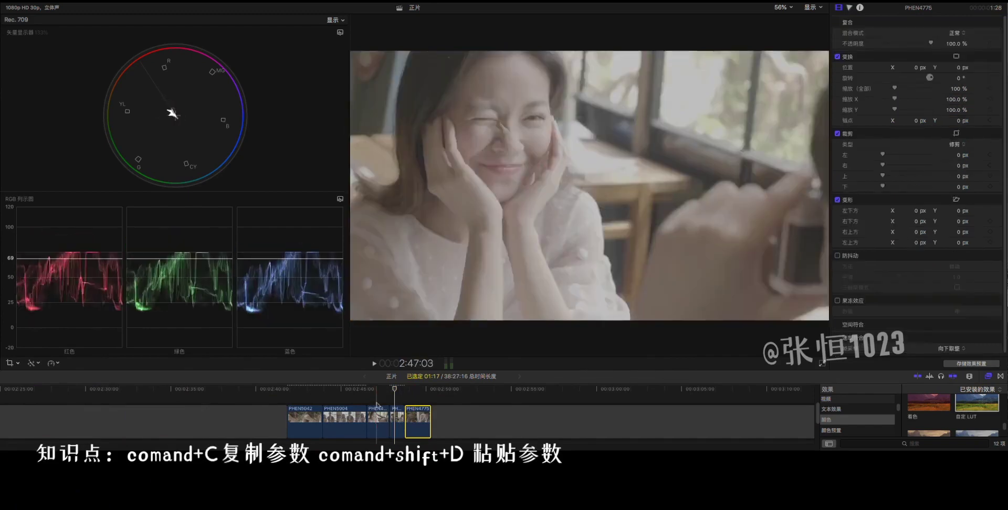
{"action": "left_click", "coordinate": [315, 424], "text": "shift"}
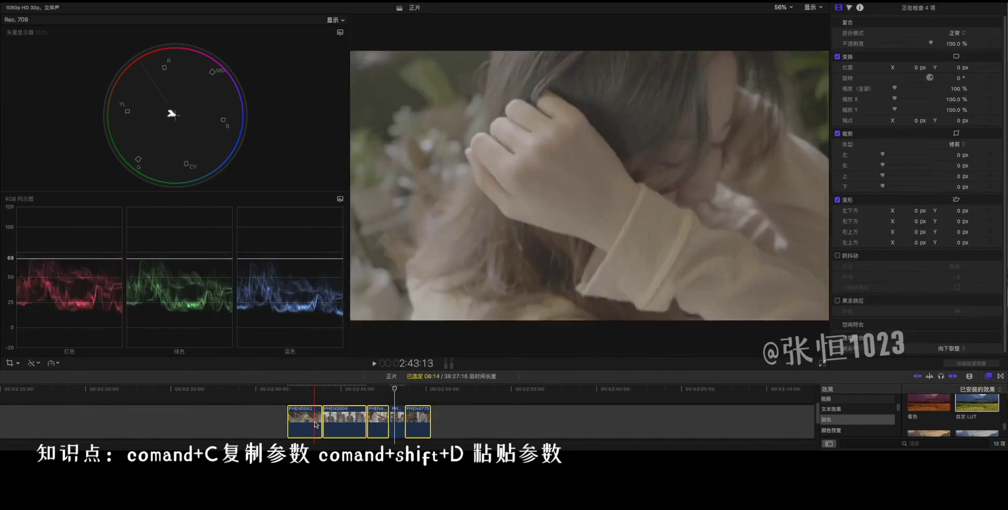
{"action": "key", "text": "super+shift+v"}
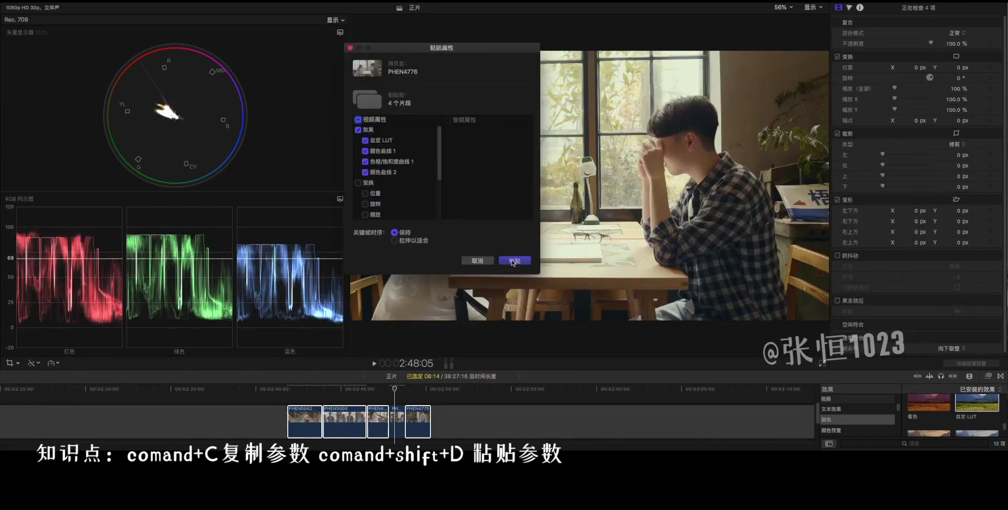
{"action": "key", "text": "Return"}
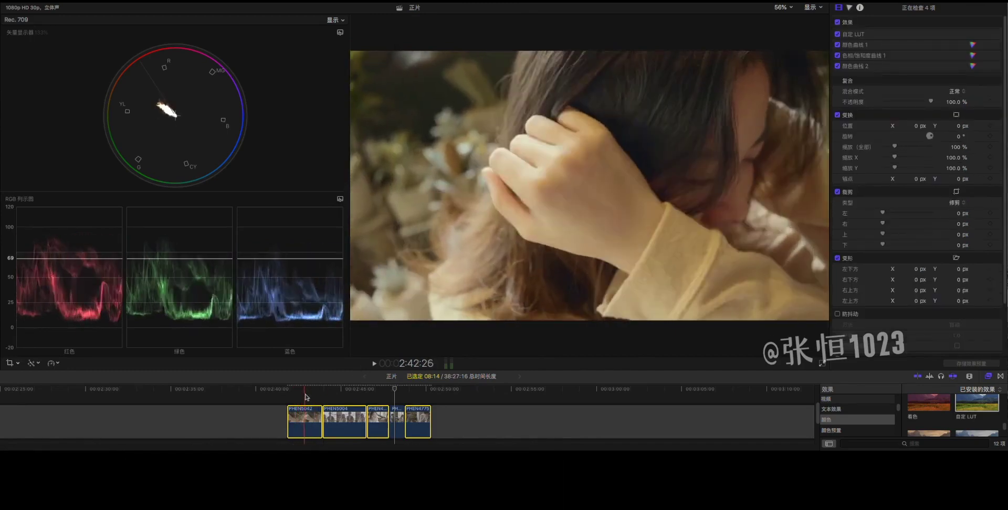
{"action": "left_click", "coordinate": [308, 398]}
Step: On PHEN5042, toggle each pasted correction off and on and inspect Color Curves 1's luma curve
{"action": "left_click", "coordinate": [306, 414]}
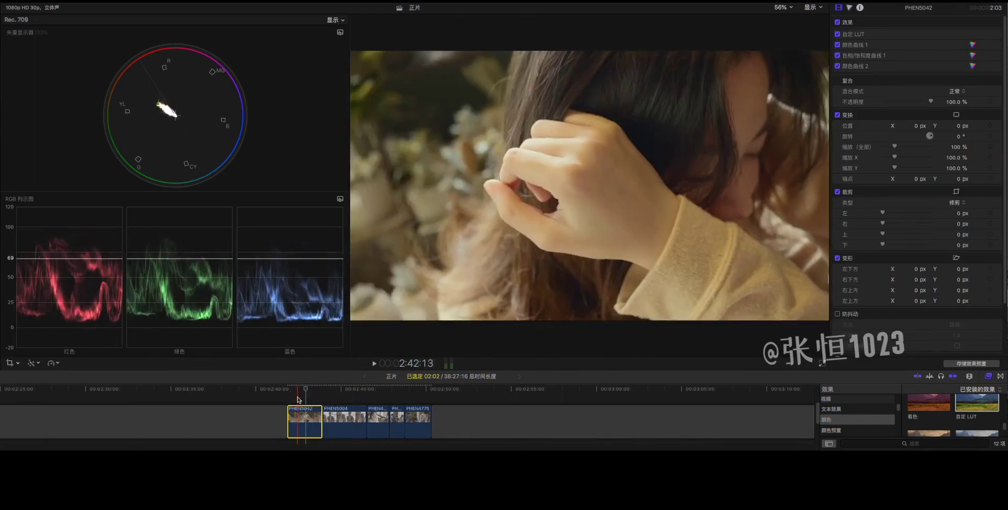
{"action": "left_click", "coordinate": [297, 418]}
{"action": "left_click", "coordinate": [838, 66]}
{"action": "left_click", "coordinate": [838, 55]}
{"action": "left_click", "coordinate": [838, 45]}
{"action": "left_click", "coordinate": [839, 46]}
{"action": "double_click", "coordinate": [861, 46]}
{"action": "left_click", "coordinate": [857, 35]}
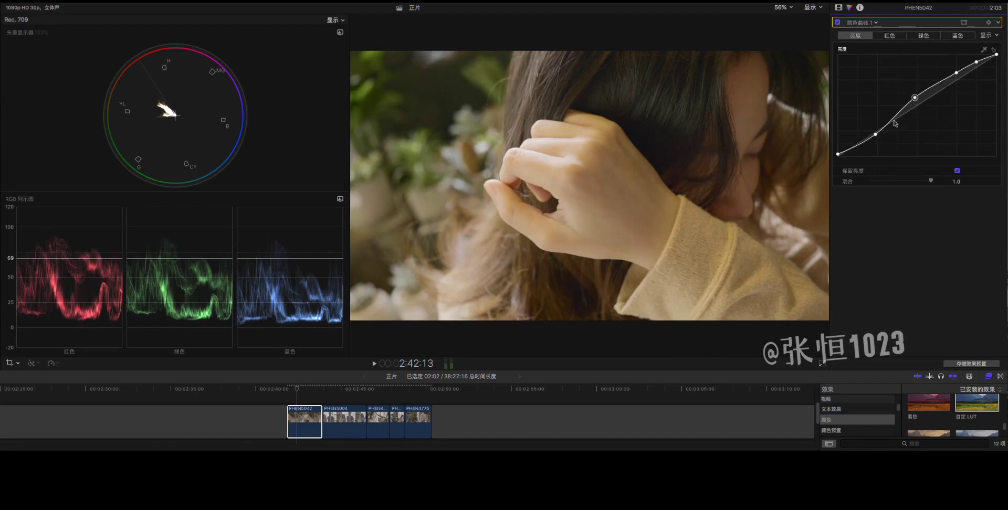
{"action": "left_click", "coordinate": [839, 7]}
{"action": "left_click", "coordinate": [838, 66]}
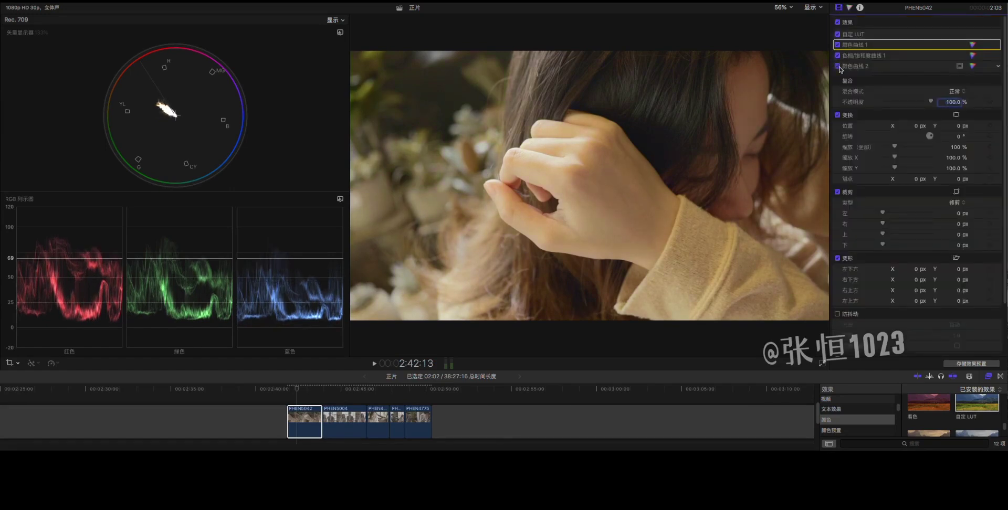
Step: Select PHEN5004, disable the hue/saturation and second curves, and reset Color Curves 1's luma curve
{"action": "left_click", "coordinate": [344, 418]}
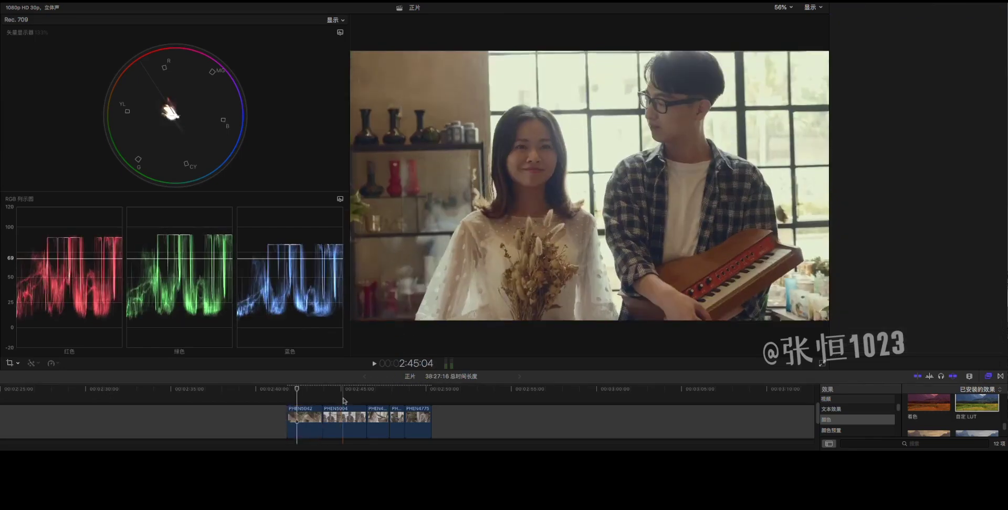
{"action": "left_click", "coordinate": [346, 419]}
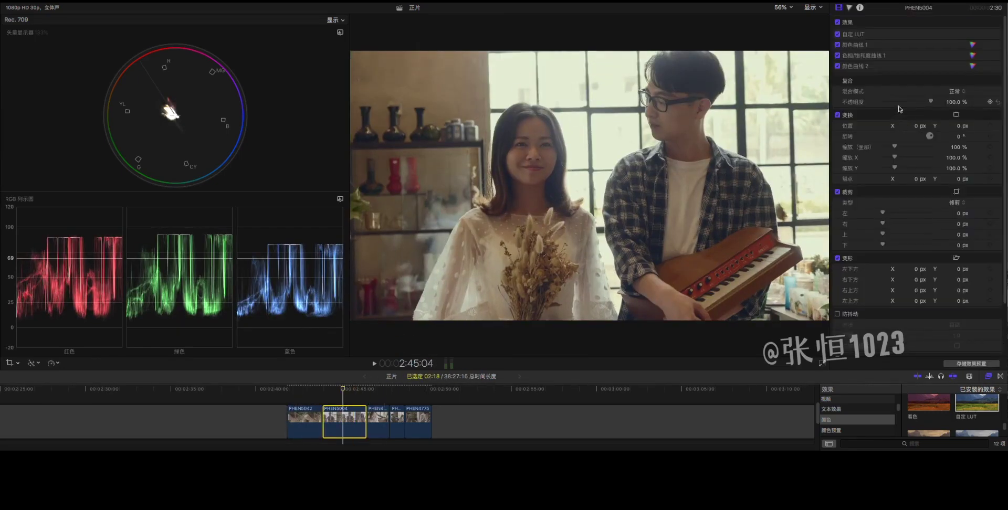
{"action": "left_click", "coordinate": [838, 56]}
{"action": "left_click", "coordinate": [838, 66]}
{"action": "left_click", "coordinate": [850, 46]}
{"action": "double_click", "coordinate": [850, 47]}
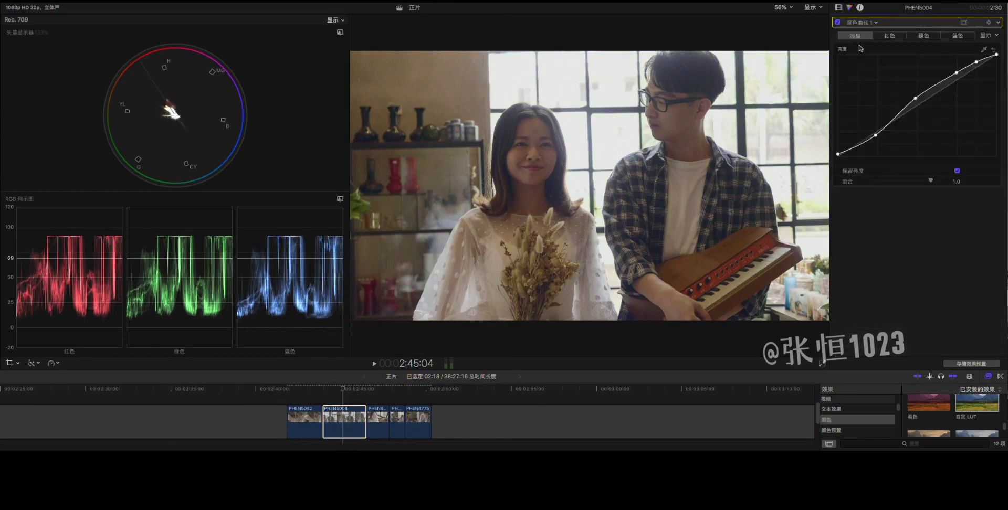
{"action": "left_click", "coordinate": [996, 51]}
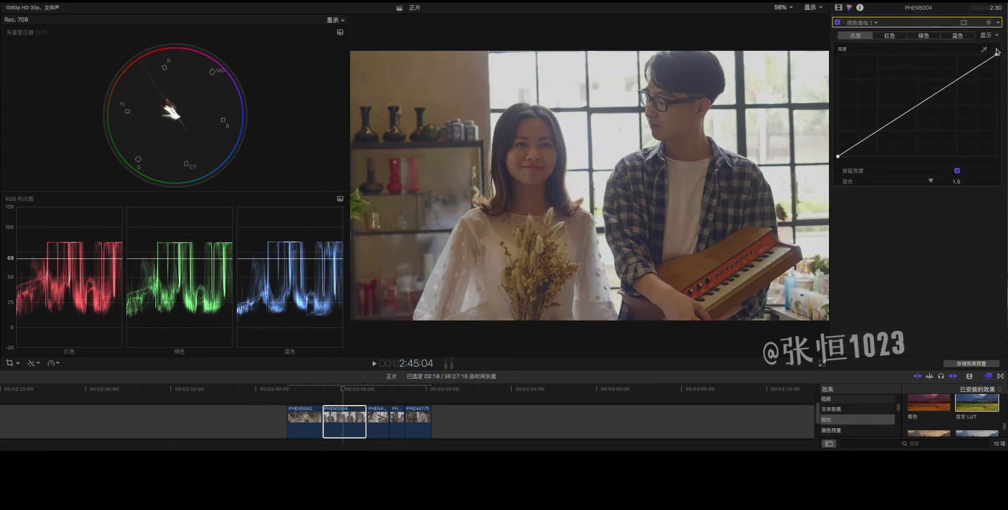
Step: Sample the woman's face, brighten its midtones, darken the lower midtones, and compare on/off
{"action": "left_click", "coordinate": [984, 50]}
{"action": "left_click", "coordinate": [545, 127]}
{"action": "left_click", "coordinate": [546, 127]}
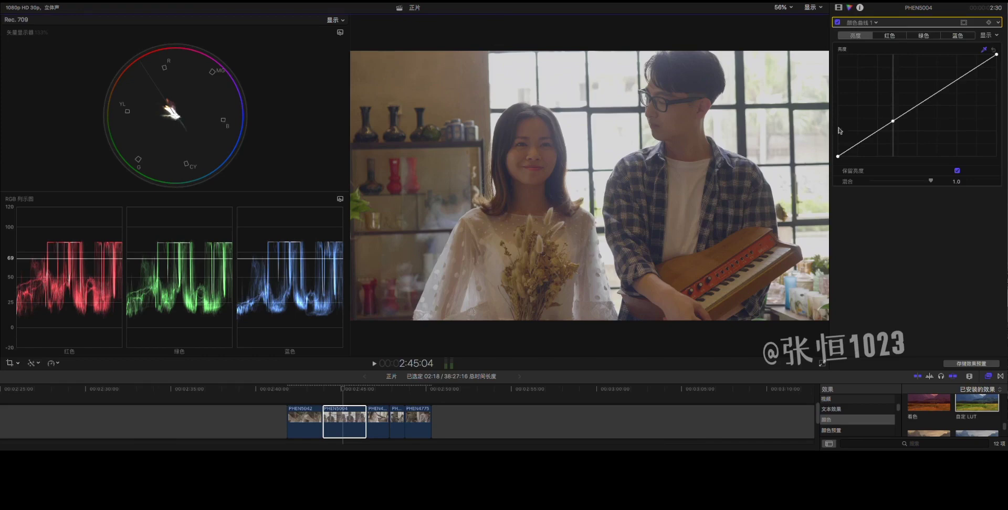
{"action": "left_click", "coordinate": [893, 123]}
{"action": "left_click_drag", "start_coordinate": [894, 124], "coordinate": [895, 120]}
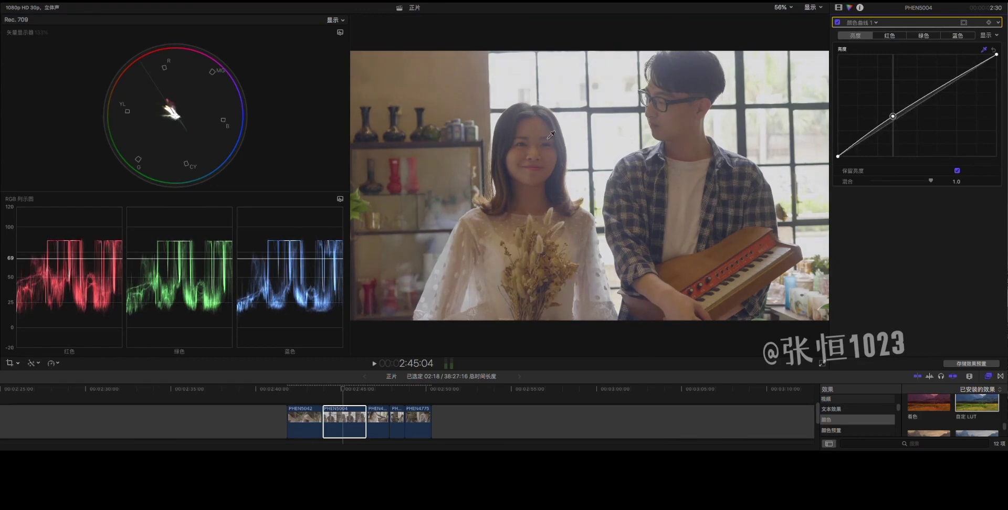
{"action": "left_click", "coordinate": [557, 178]}
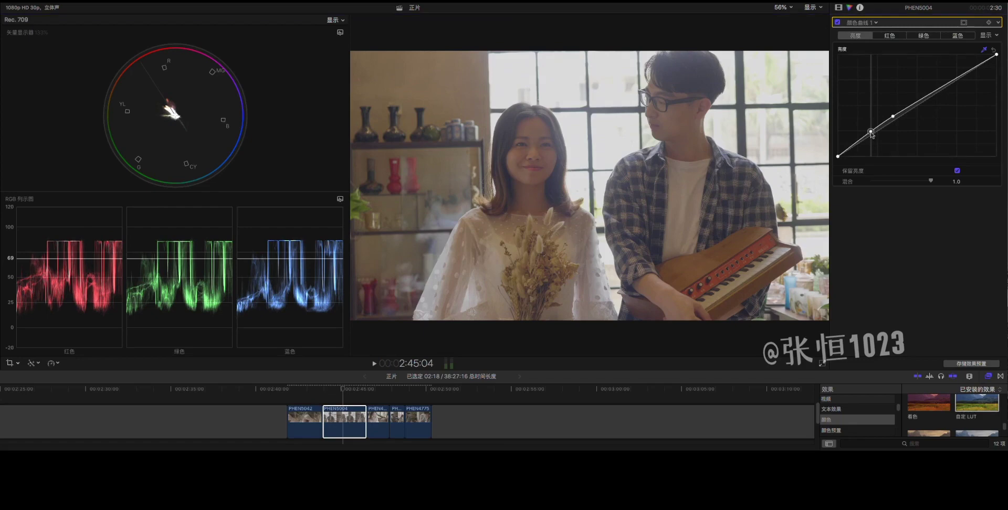
{"action": "left_click_drag", "start_coordinate": [871, 133], "coordinate": [871, 141]}
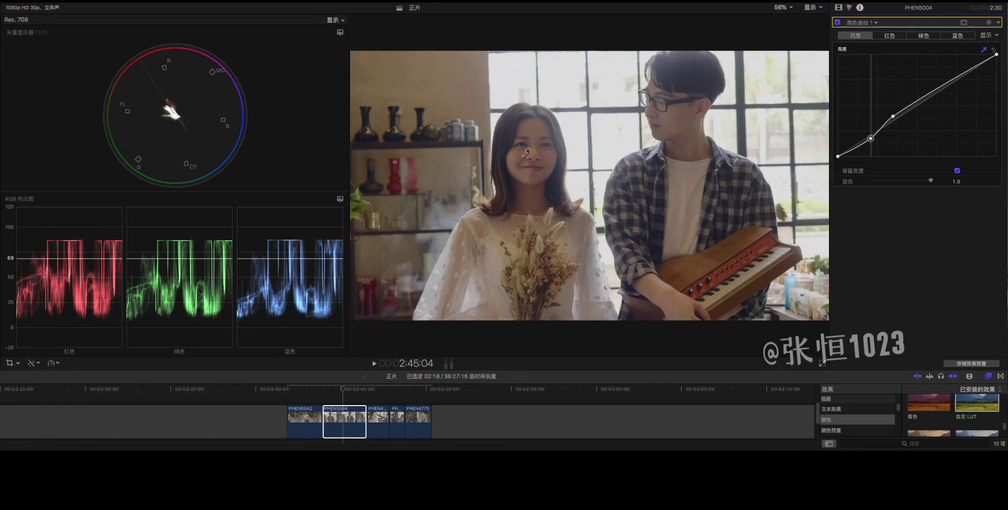
{"action": "left_click", "coordinate": [838, 23]}
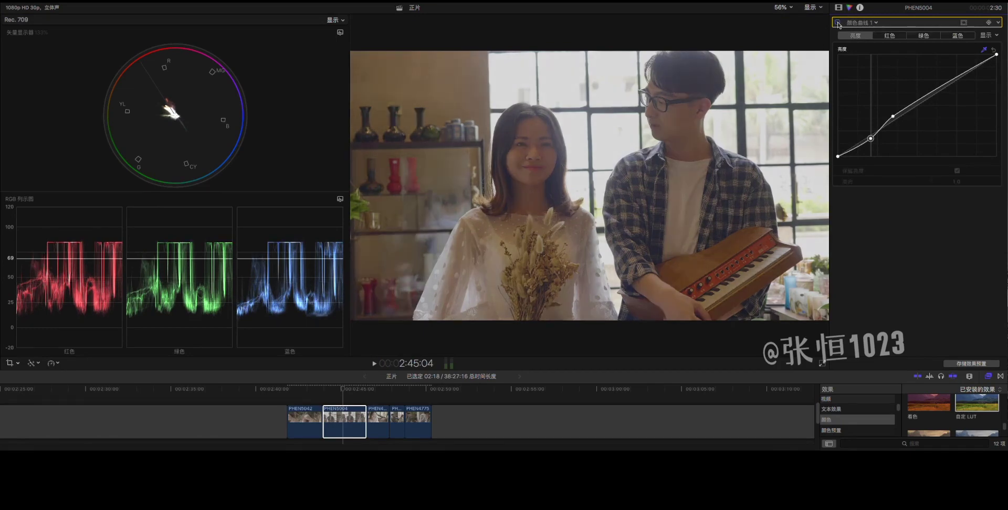
{"action": "left_click", "coordinate": [837, 23]}
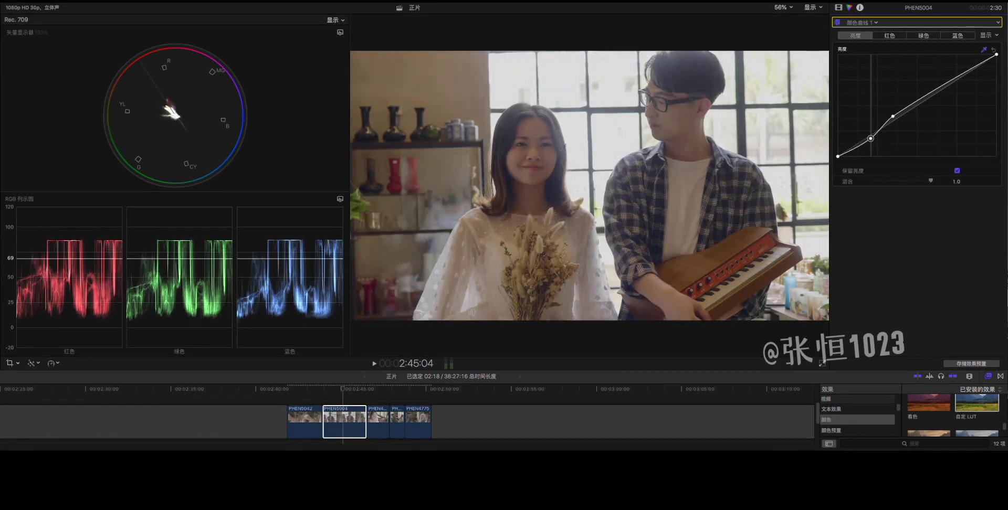
Step: Add upper luma points to lift the highlights and review the midtone, lower and black points
{"action": "left_click_drag", "start_coordinate": [951, 86], "coordinate": [954, 73]}
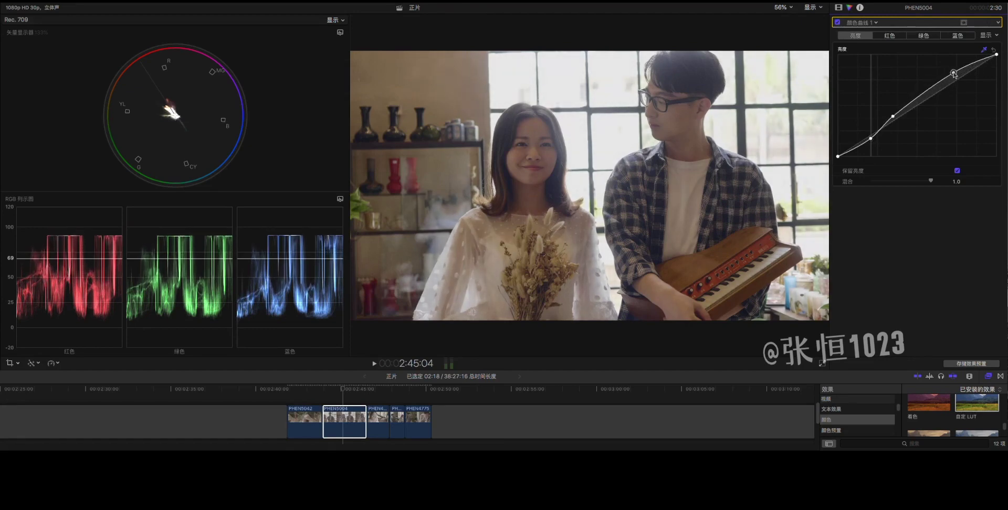
{"action": "left_click_drag", "start_coordinate": [911, 104], "coordinate": [912, 100]}
{"action": "left_click", "coordinate": [894, 117]}
{"action": "left_click", "coordinate": [872, 139]}
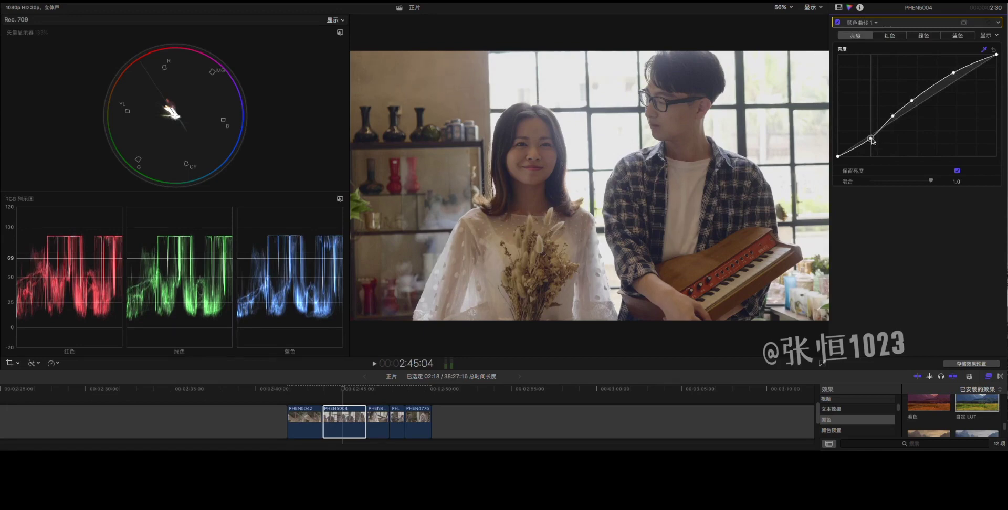
{"action": "left_click", "coordinate": [838, 156]}
{"action": "left_click", "coordinate": [839, 8]}
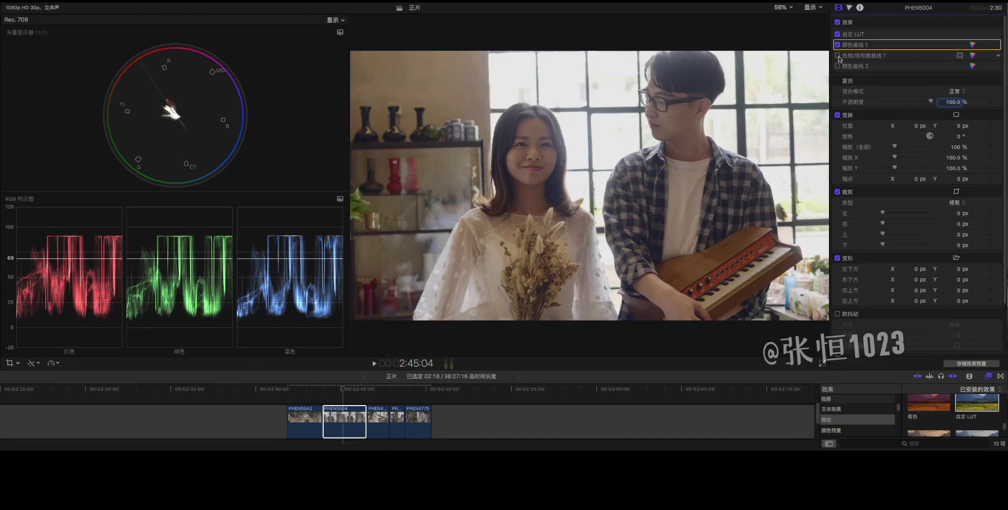
Step: Inspect the hue vs saturation and hue vs luma curves of PHEN5004's Hue/Saturation Curves 1
{"action": "left_click", "coordinate": [850, 7]}
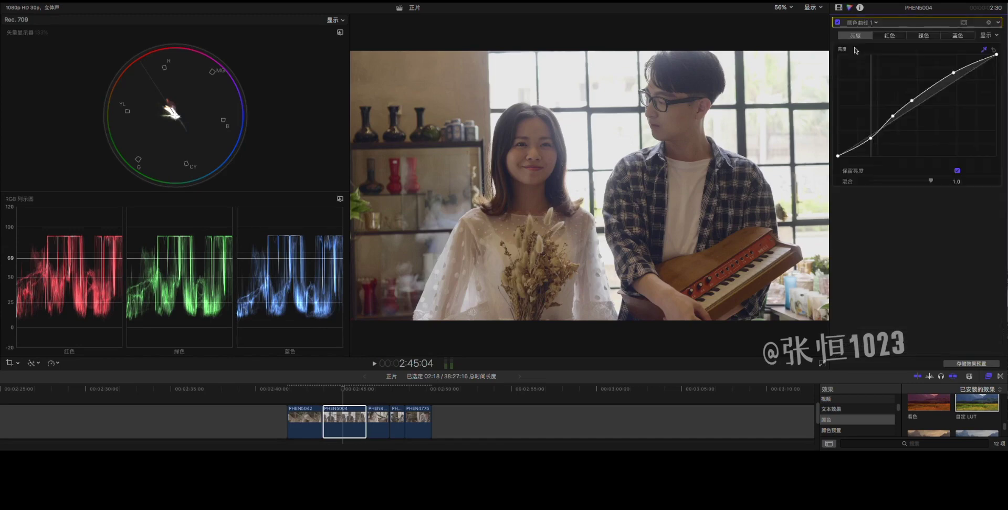
{"action": "left_click", "coordinate": [839, 7]}
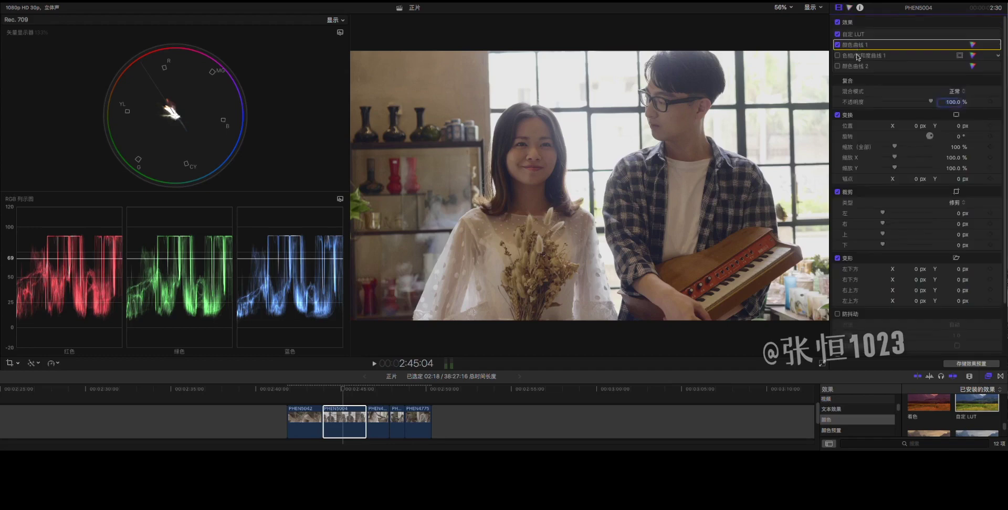
{"action": "double_click", "coordinate": [857, 57]}
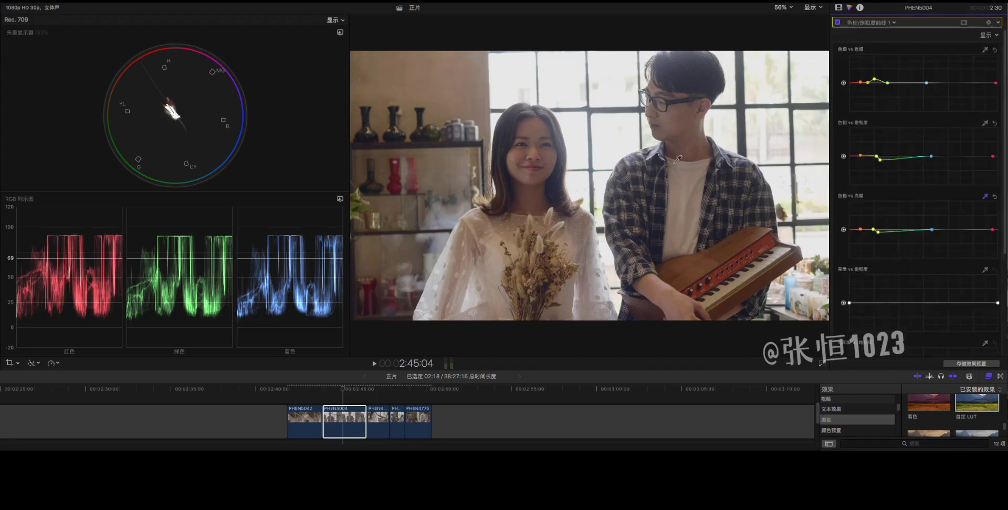
{"action": "left_click", "coordinate": [844, 156]}
{"action": "left_click", "coordinate": [879, 232]}
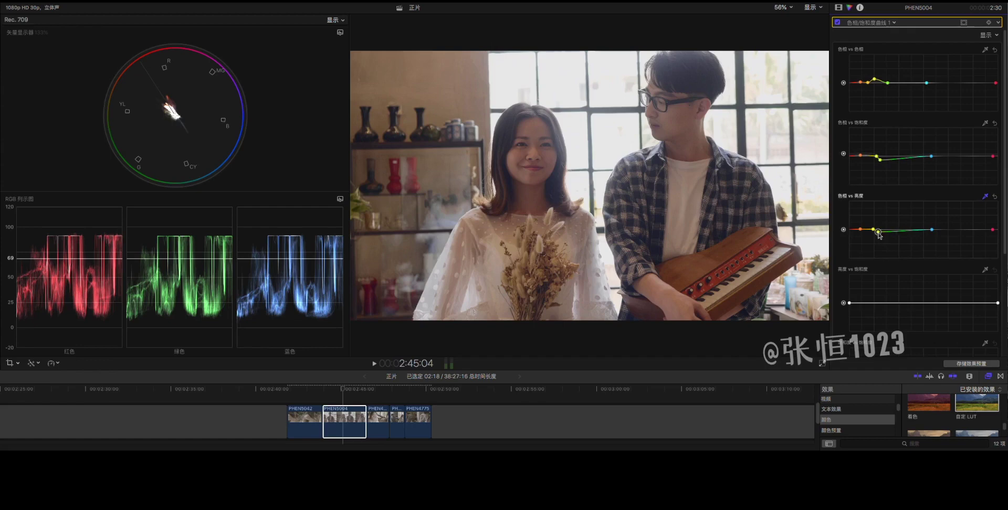
{"action": "left_click", "coordinate": [848, 157]}
{"action": "left_click", "coordinate": [838, 7]}
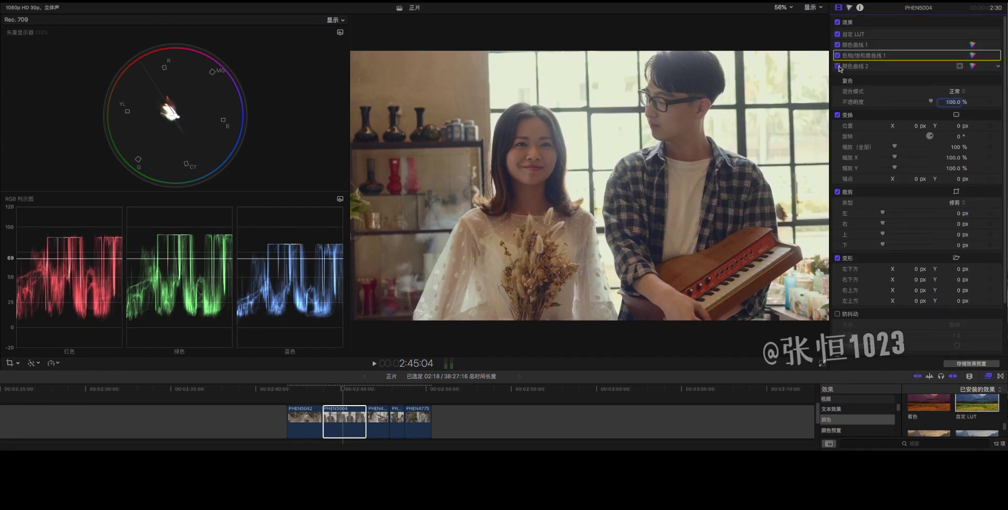
{"action": "left_click", "coordinate": [343, 422]}
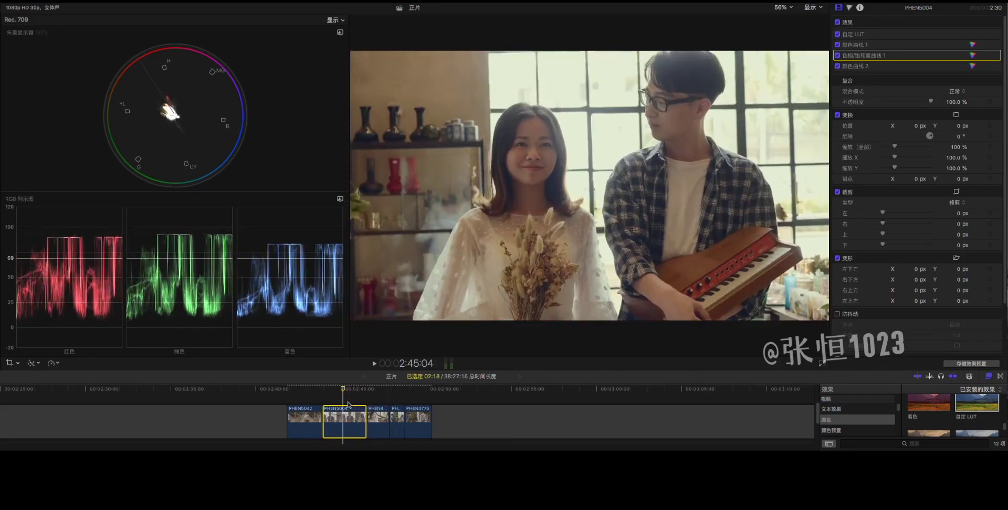
Step: Lower the middle and upper points of PHEN4774's Color Curves 1 luma curve slightly
{"action": "left_click", "coordinate": [378, 404]}
{"action": "left_click", "coordinate": [380, 413]}
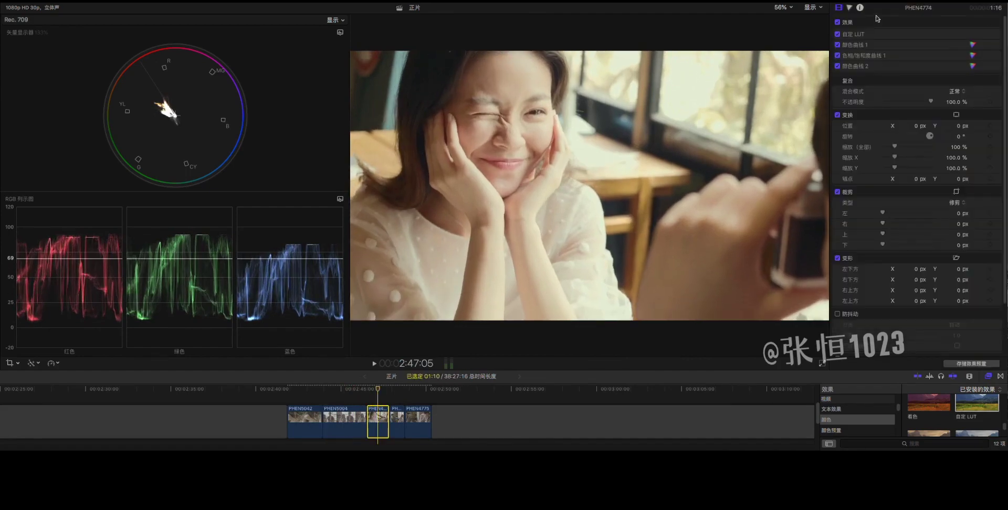
{"action": "left_click", "coordinate": [851, 47]}
{"action": "key", "text": "super+6"}
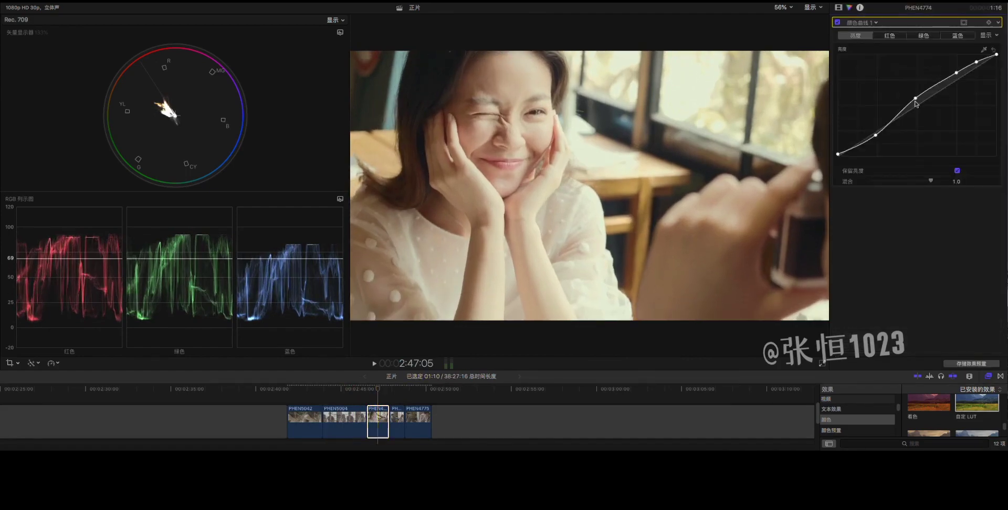
{"action": "left_click_drag", "start_coordinate": [916, 101], "coordinate": [916, 104]}
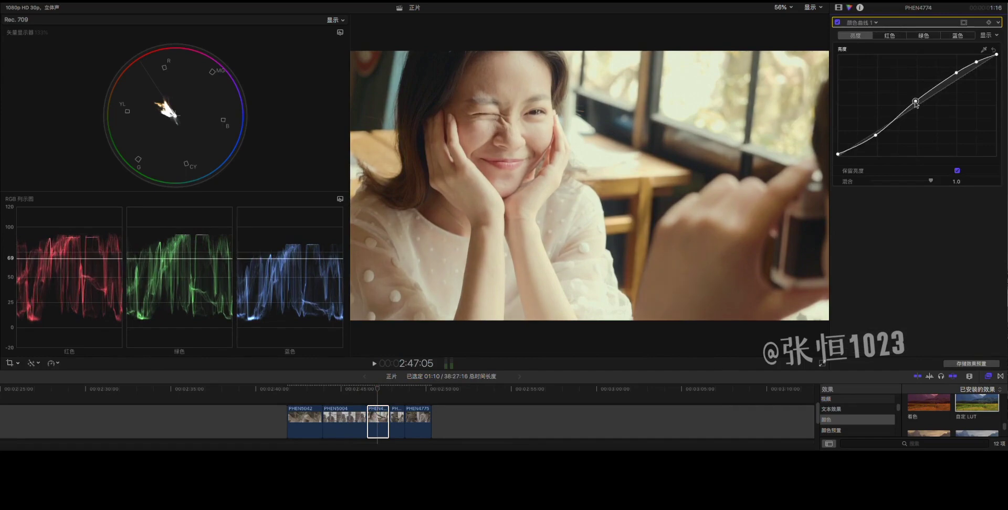
{"action": "left_click", "coordinate": [958, 74]}
{"action": "left_click", "coordinate": [977, 63]}
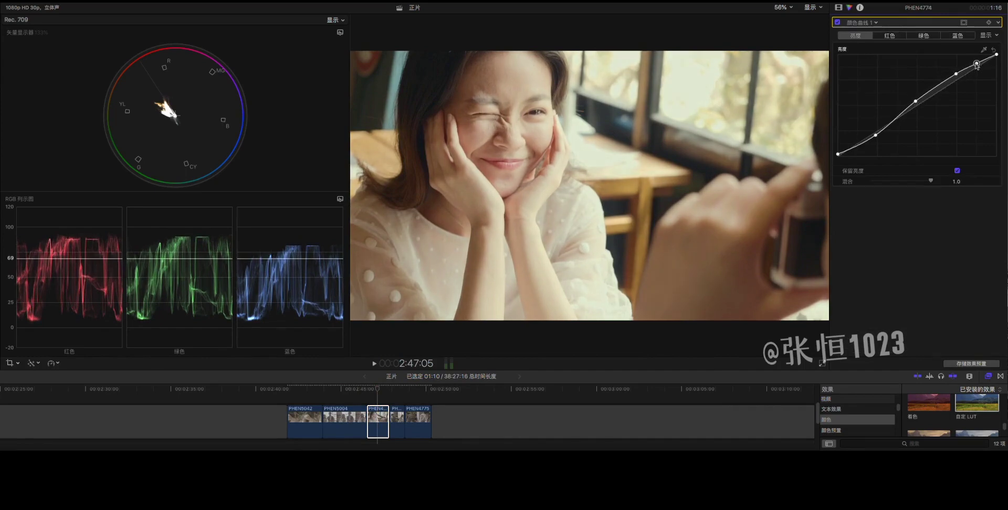
{"action": "left_click_drag", "start_coordinate": [957, 74], "coordinate": [956, 78]}
{"action": "left_click_drag", "start_coordinate": [916, 100], "coordinate": [917, 103]}
{"action": "left_click", "coordinate": [876, 135]}
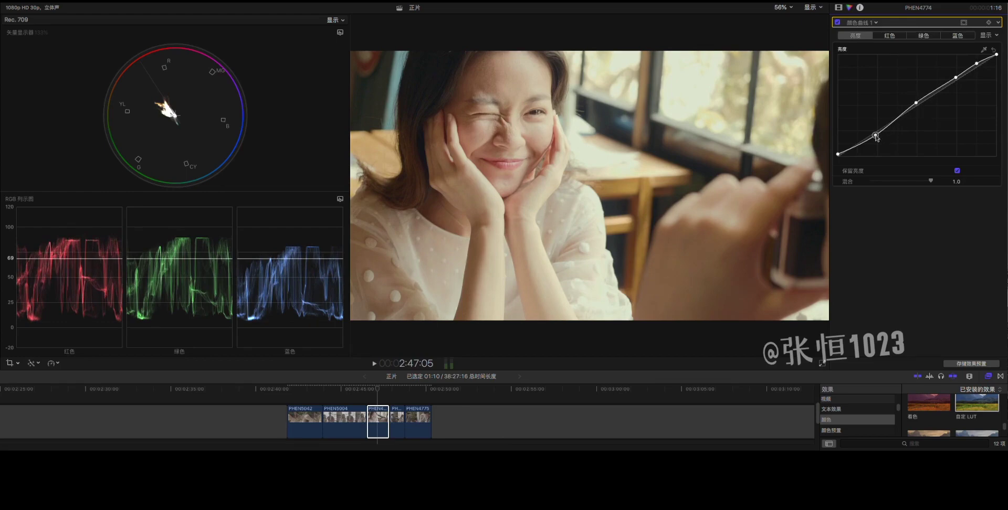
{"action": "left_click_drag", "start_coordinate": [956, 78], "coordinate": [954, 77]}
{"action": "left_click", "coordinate": [419, 415]}
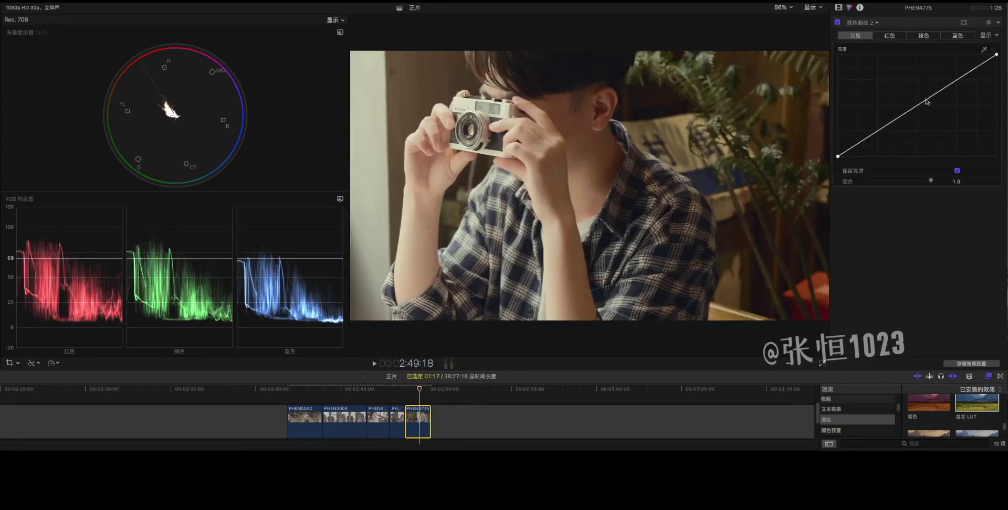
Step: Raise the upper luma point on PHEN4775's Color Curves 1 to brighten its highlights
{"action": "left_click", "coordinate": [854, 26]}
{"action": "left_click", "coordinate": [859, 39]}
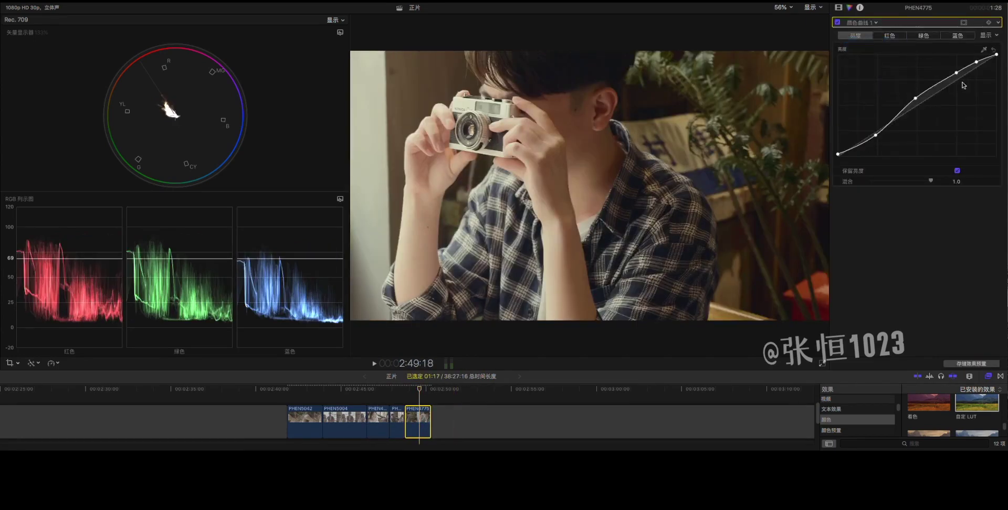
{"action": "left_click", "coordinate": [957, 74]}
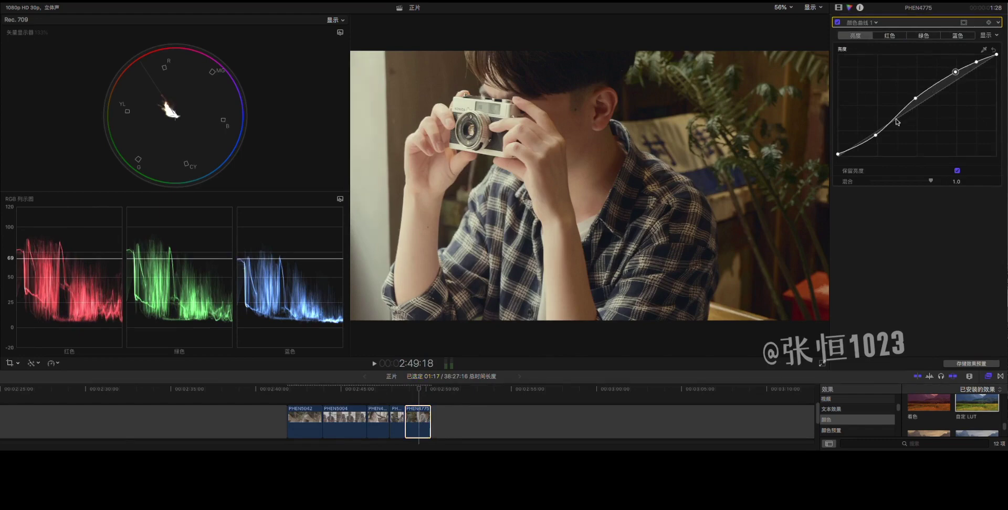
{"action": "left_click", "coordinate": [876, 136]}
{"action": "left_click", "coordinate": [957, 73]}
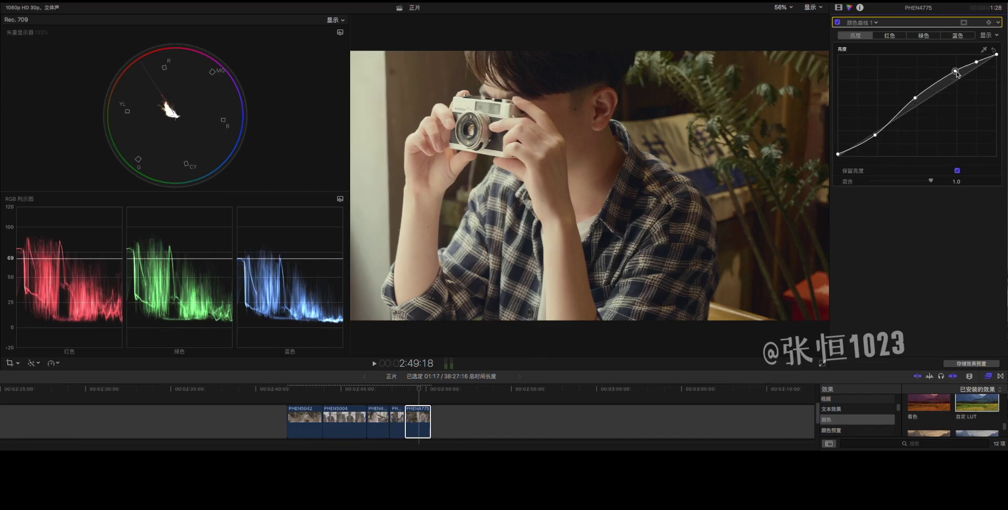
{"action": "left_click_drag", "start_coordinate": [957, 72], "coordinate": [956, 66]}
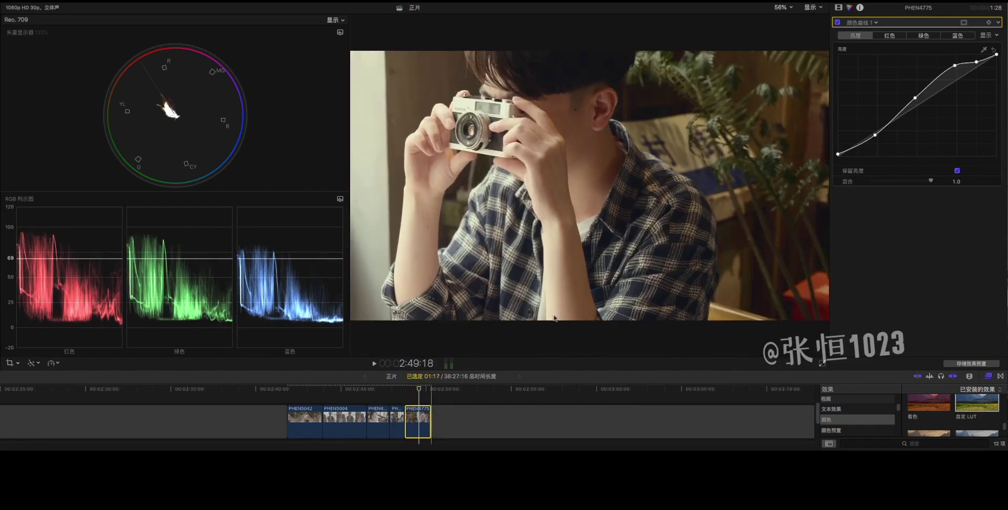
{"action": "left_click", "coordinate": [838, 8]}
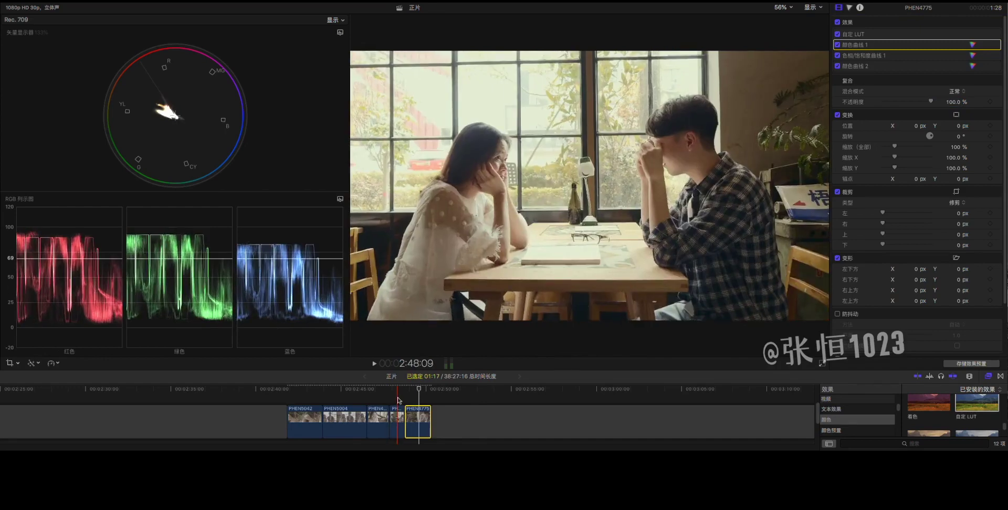
{"action": "left_click", "coordinate": [398, 401]}
{"action": "scroll", "coordinate": [858, 419], "scroll_direction": "down", "scroll_amount": 2}
Step: Apply Magic Bullet's Cosmo II to PHEN4774 and sample a deep orange skin tone
{"action": "scroll", "coordinate": [858, 419], "scroll_direction": "down", "scroll_amount": 3}
{"action": "left_click", "coordinate": [859, 408]}
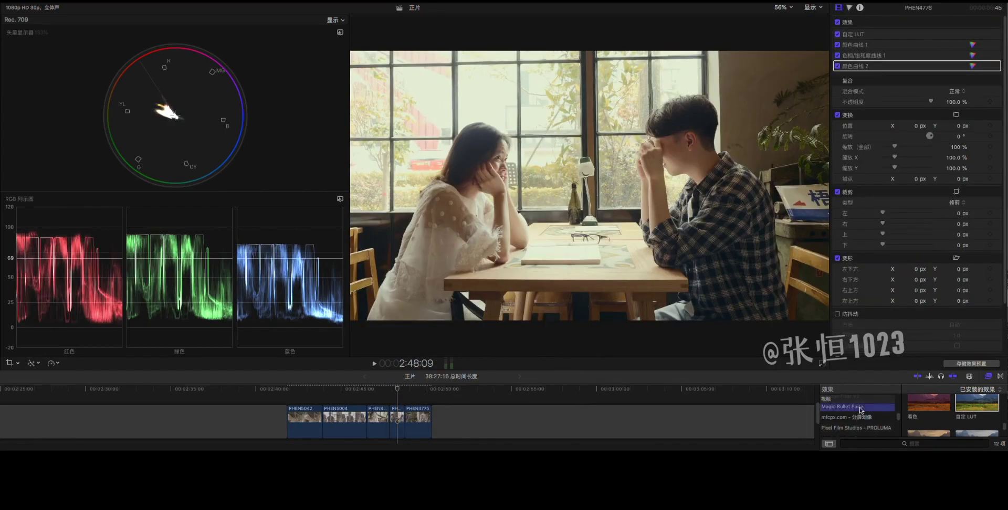
{"action": "scroll", "coordinate": [948, 420], "scroll_direction": "down", "scroll_amount": 2}
{"action": "left_click_drag", "start_coordinate": [977, 415], "coordinate": [381, 417]}
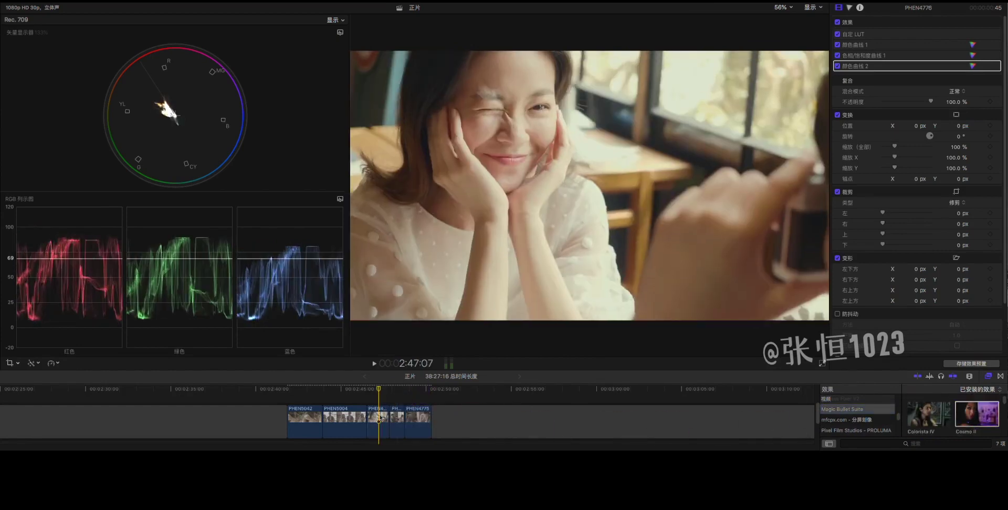
{"action": "left_click", "coordinate": [990, 78]}
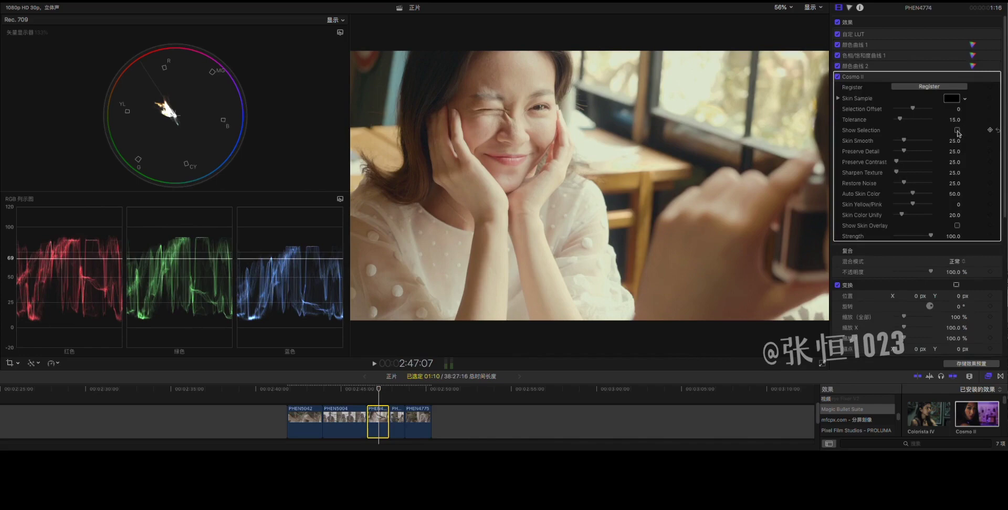
{"action": "left_click", "coordinate": [966, 99]}
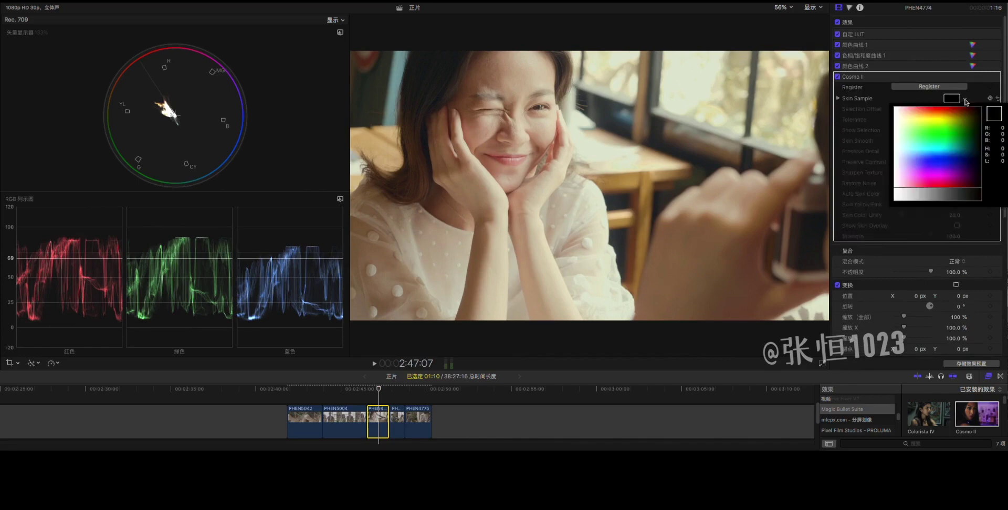
{"action": "left_click", "coordinate": [936, 110]}
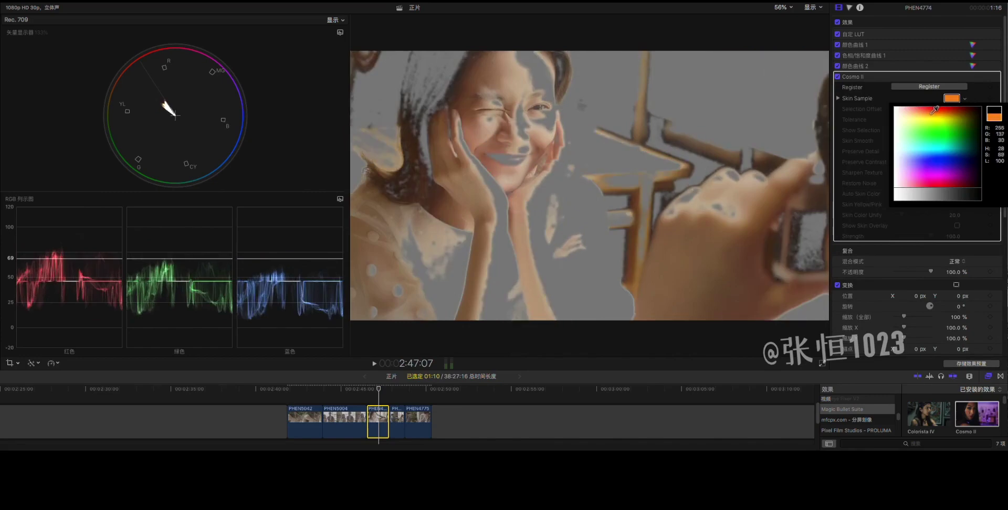
{"action": "left_click", "coordinate": [932, 110]}
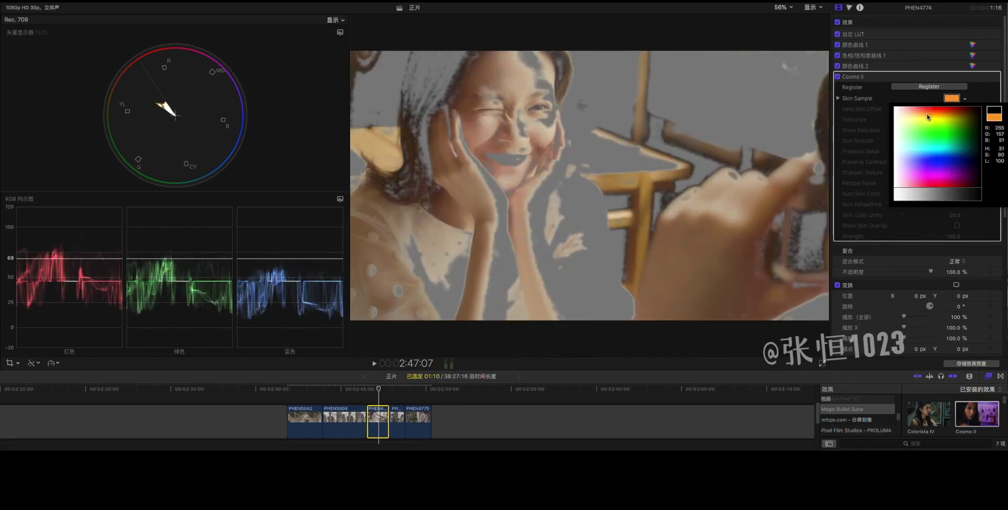
{"action": "left_click", "coordinate": [928, 115]}
Step: Widen Cosmo II's tolerance, set Selection Offset 5, hide the selection, and set Preserve Contrast 111
{"action": "left_click_drag", "start_coordinate": [902, 120], "coordinate": [912, 111]}
{"action": "left_click_drag", "start_coordinate": [914, 111], "coordinate": [905, 120]}
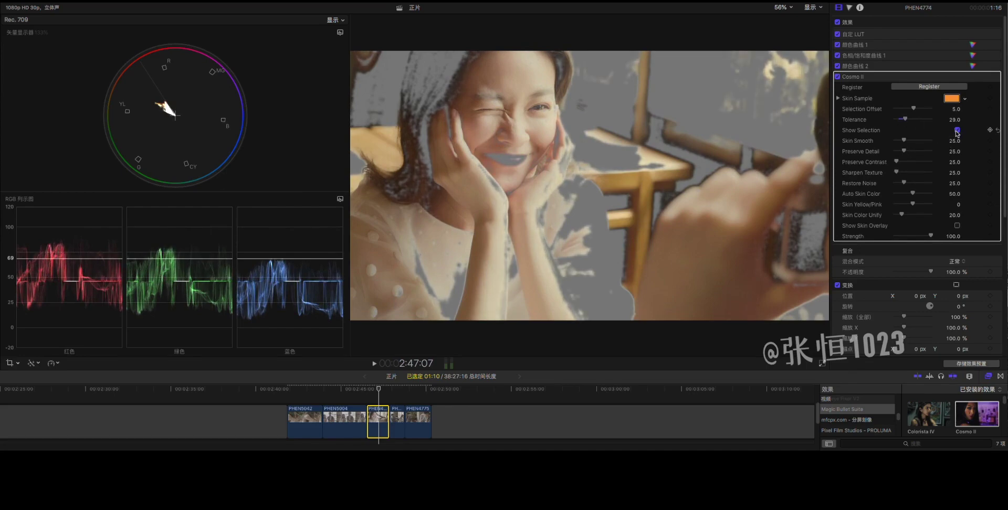
{"action": "left_click", "coordinate": [958, 131]}
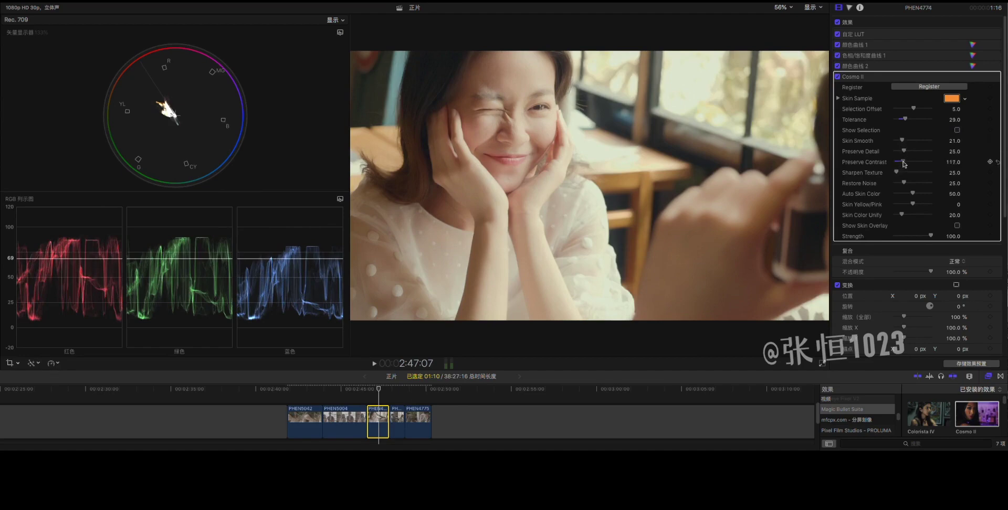
{"action": "mouse_move", "coordinate": [904, 165]}
{"action": "left_mouse_down"}
{"action": "mouse_move", "coordinate": [897, 174]}
{"action": "mouse_move", "coordinate": [910, 175]}
{"action": "mouse_move", "coordinate": [897, 175]}
{"action": "left_mouse_up"}
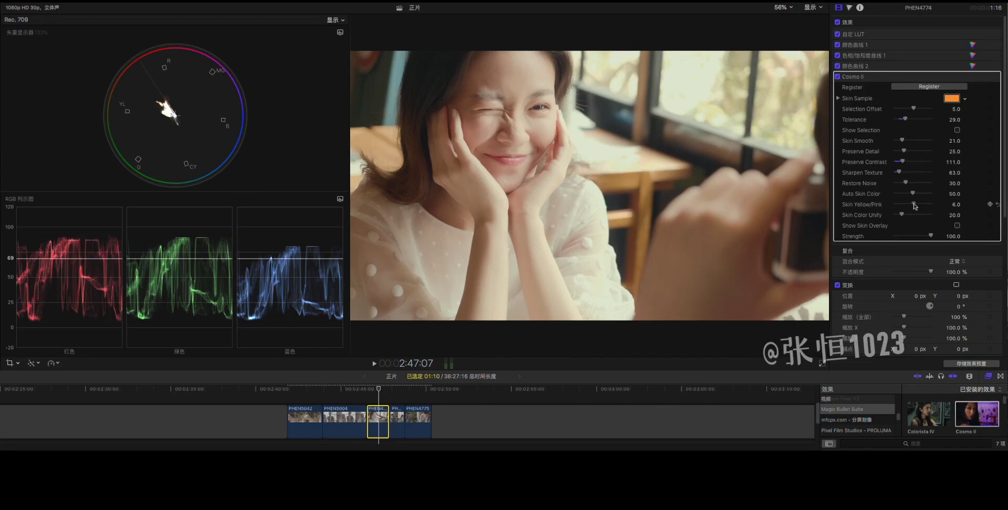
{"action": "left_click", "coordinate": [993, 76]}
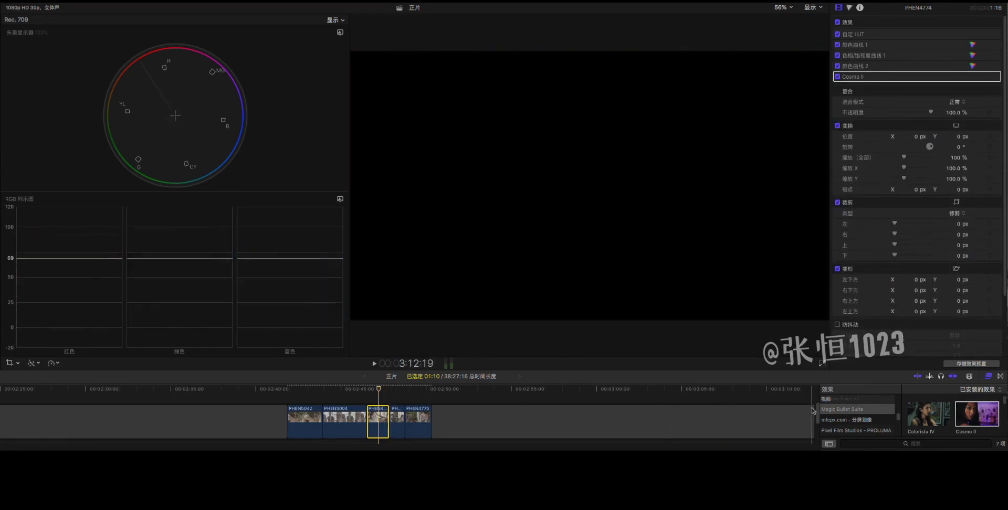
Step: Apply Pixel Film Studios' PROLUMA 4 to the PHEN4774 close-up
{"action": "scroll", "coordinate": [864, 420], "scroll_direction": "down", "scroll_amount": 5}
{"action": "scroll", "coordinate": [870, 426], "scroll_direction": "down", "scroll_amount": 3}
{"action": "left_click", "coordinate": [870, 423]}
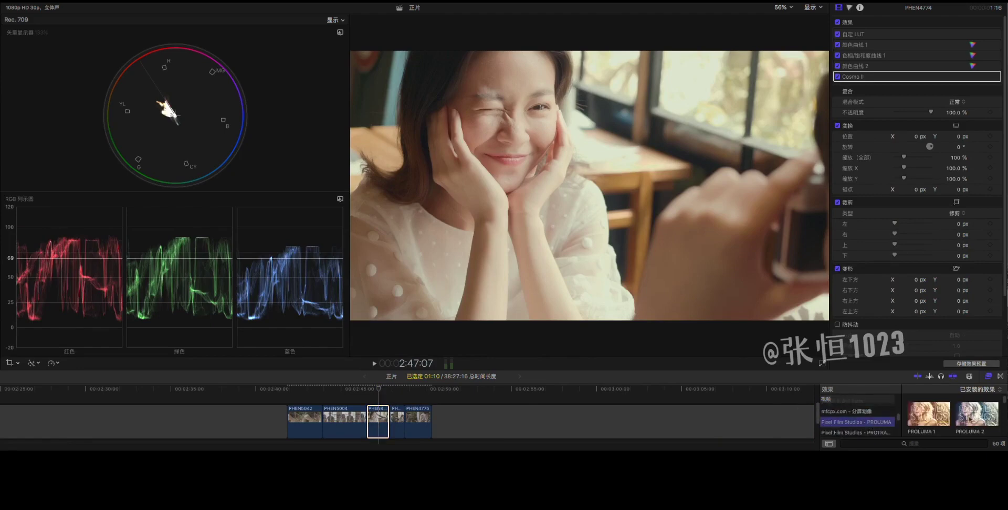
{"action": "scroll", "coordinate": [969, 420], "scroll_direction": "down", "scroll_amount": 2}
{"action": "left_click_drag", "start_coordinate": [977, 428], "coordinate": [378, 422]}
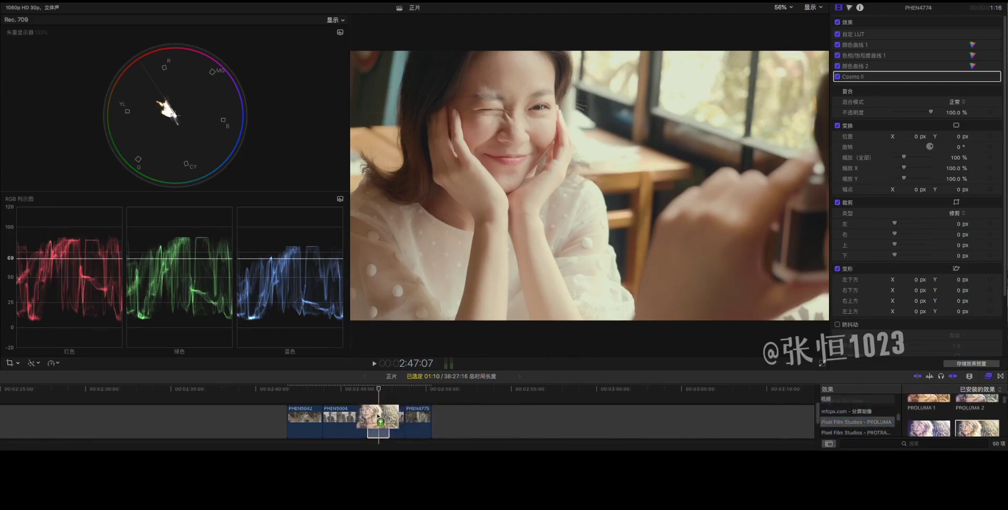
{"action": "mouse_move", "coordinate": [979, 90]}
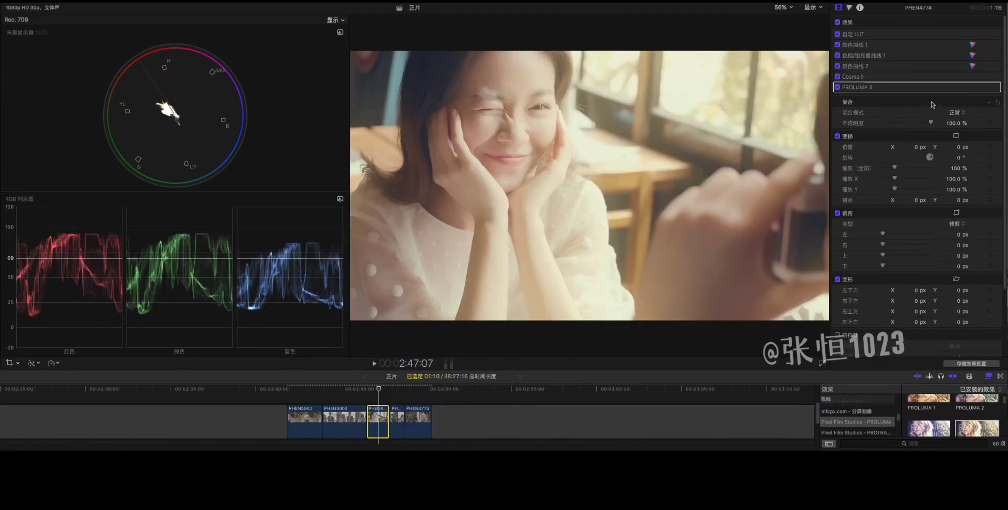
{"action": "left_click", "coordinate": [988, 89]}
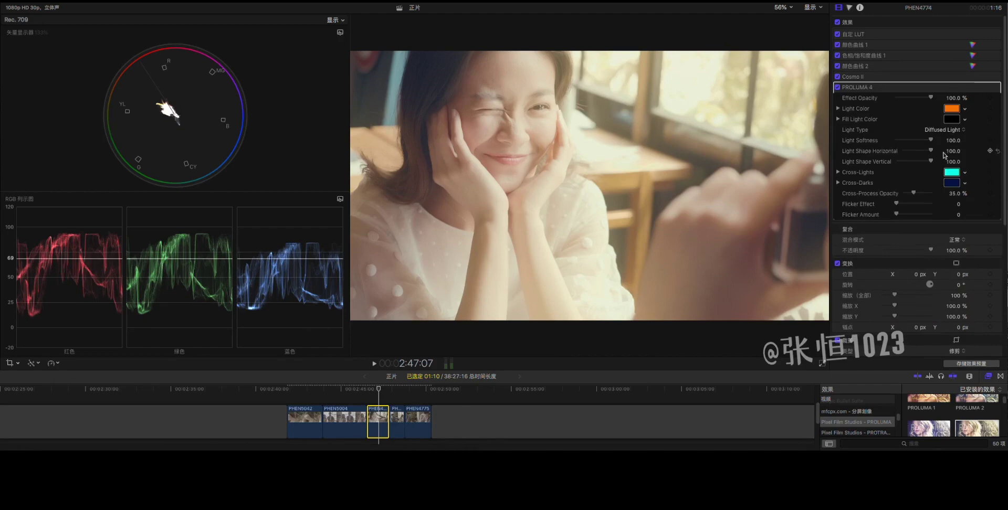
Step: Set PROLUMA 4's Cross-Darks colour to a darker navy blue
{"action": "left_click", "coordinate": [966, 183]}
{"action": "left_click", "coordinate": [977, 234]}
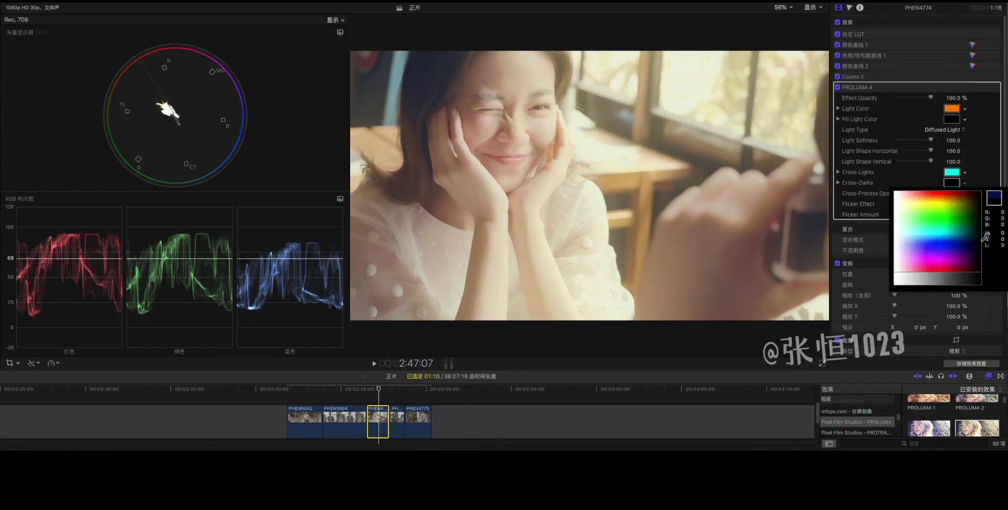
{"action": "left_click", "coordinate": [976, 243]}
{"action": "left_click_drag", "start_coordinate": [976, 243], "coordinate": [977, 241]}
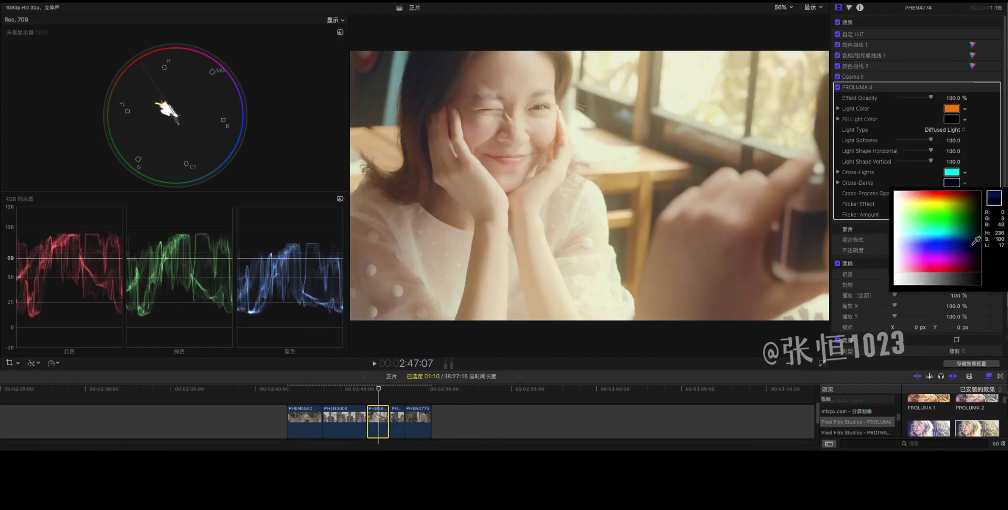
{"action": "left_click", "coordinate": [974, 185]}
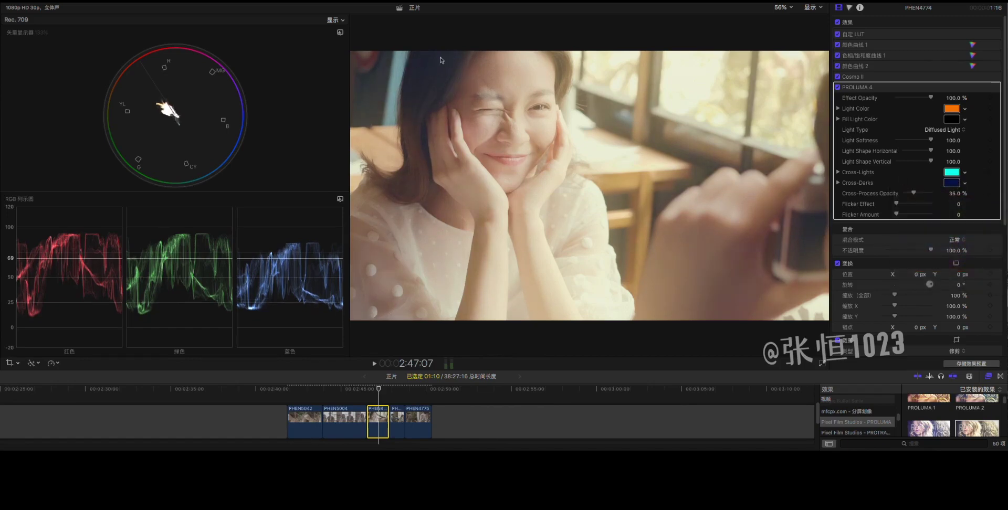
{"action": "left_click", "coordinate": [965, 184]}
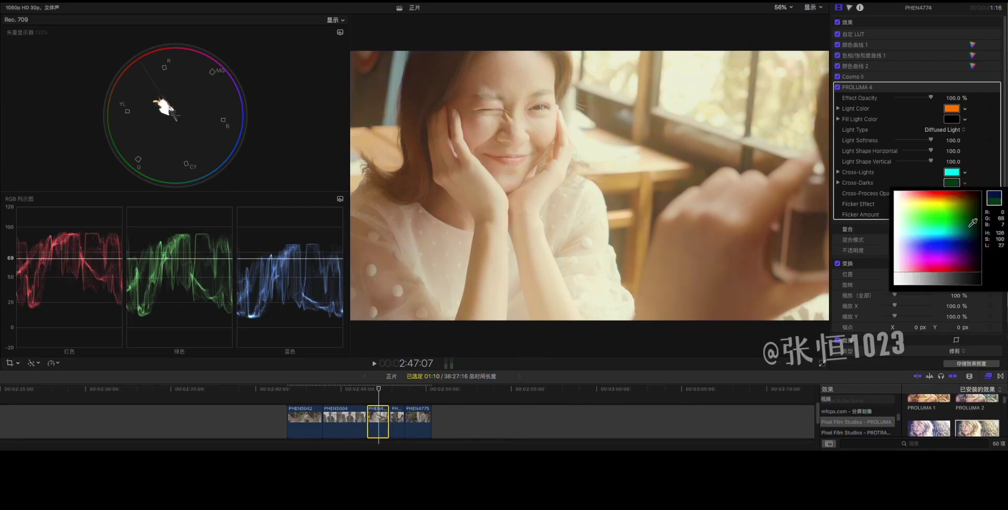
{"action": "left_click", "coordinate": [972, 244]}
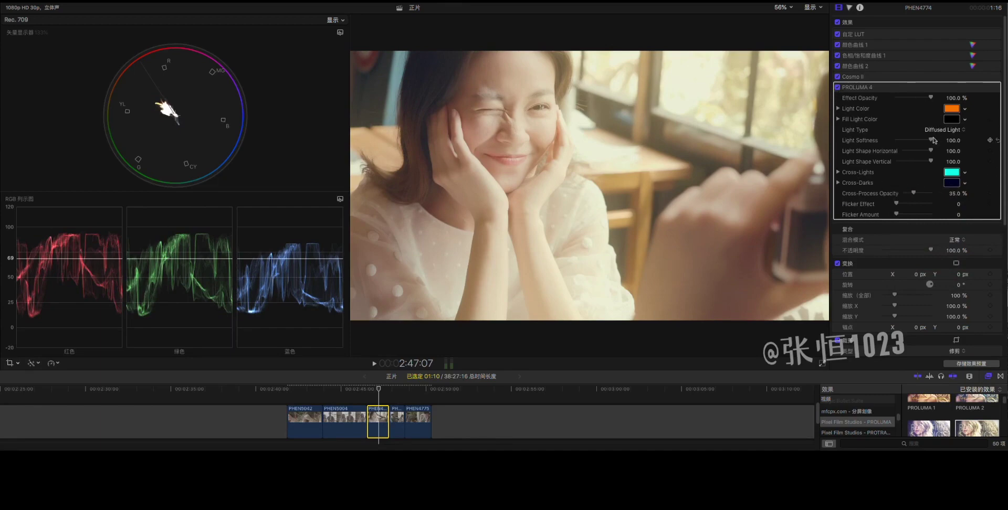
Step: Set PROLUMA 4's Light Softness to 40 and Effect Opacity to 40%
{"action": "left_click_drag", "start_coordinate": [932, 140], "coordinate": [913, 143]}
{"action": "left_click", "coordinate": [953, 140]}
{"action": "type", "text": "40"}
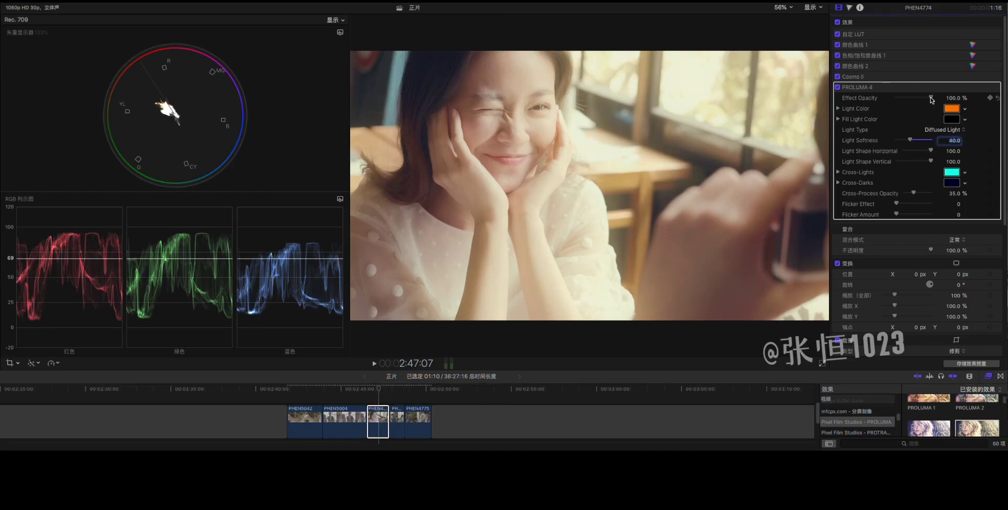
{"action": "left_click", "coordinate": [954, 98]}
{"action": "type", "text": "40"}
{"action": "key", "text": "Return"}
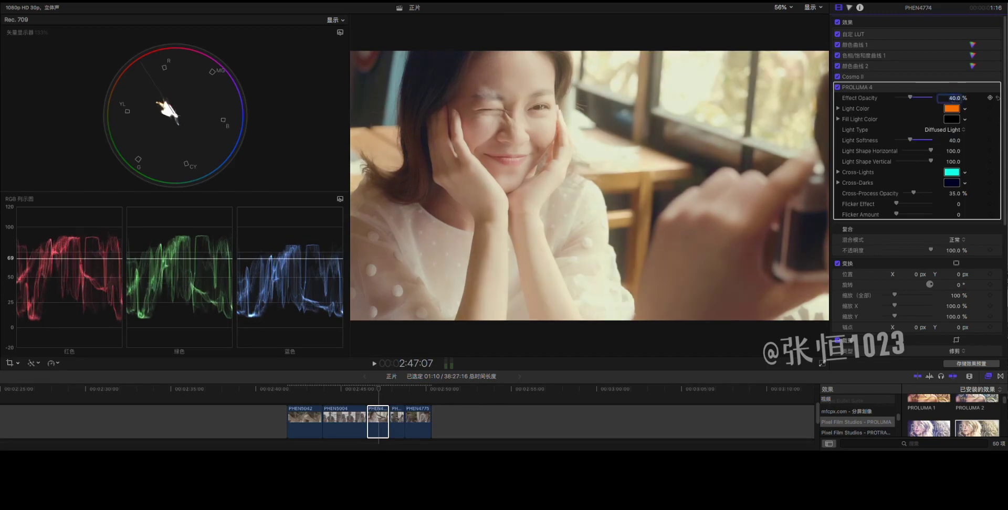
Step: Compare PROLUMA 4 on and off, then add a shape mask to it
{"action": "left_click", "coordinate": [839, 87]}
{"action": "left_click", "coordinate": [838, 87]}
{"action": "left_click", "coordinate": [838, 87]}
{"action": "left_click", "coordinate": [838, 87]}
{"action": "left_click", "coordinate": [961, 87]}
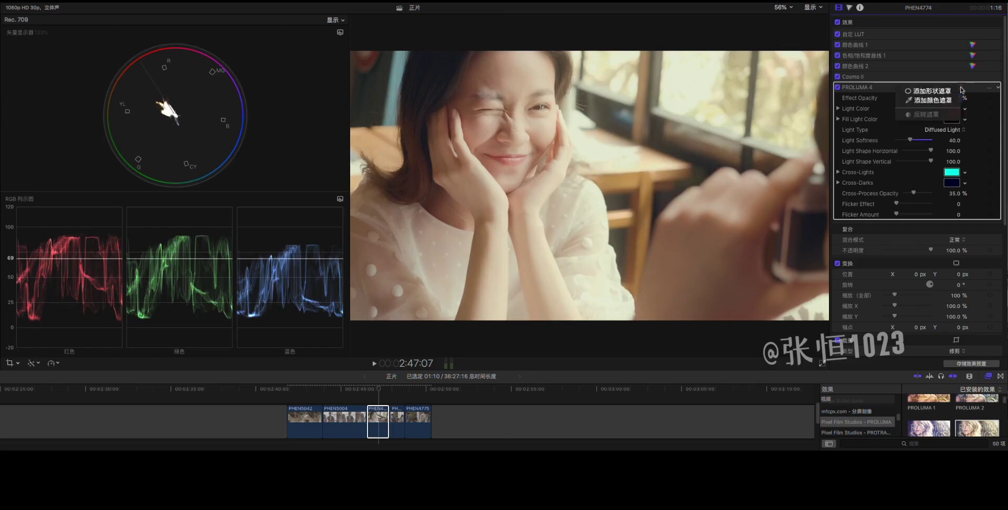
{"action": "left_click", "coordinate": [943, 92]}
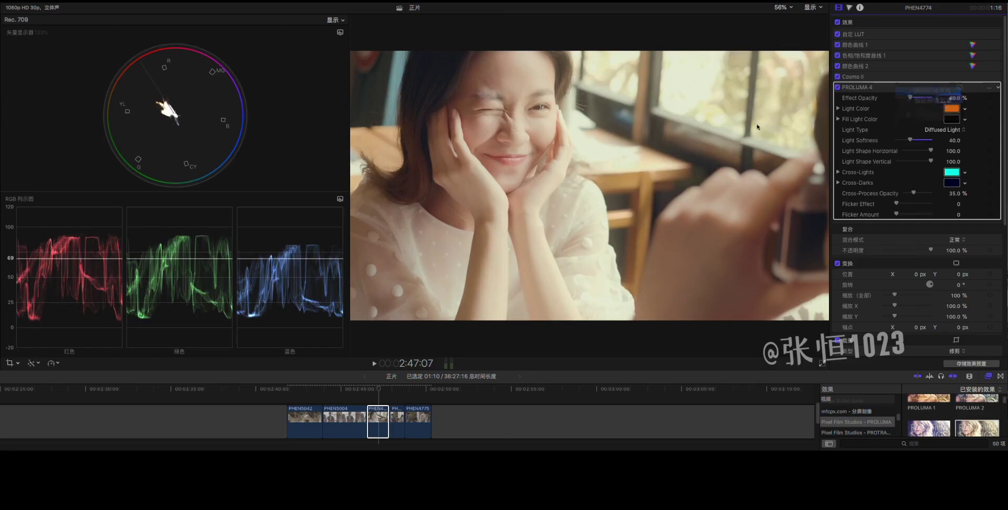
Step: Reshape PROLUMA 4's mask into a rotated, feathered diagonal band across the window area
{"action": "left_click_drag", "start_coordinate": [586, 181], "coordinate": [753, 100]}
{"action": "left_click_drag", "start_coordinate": [727, 38], "coordinate": [626, 34]}
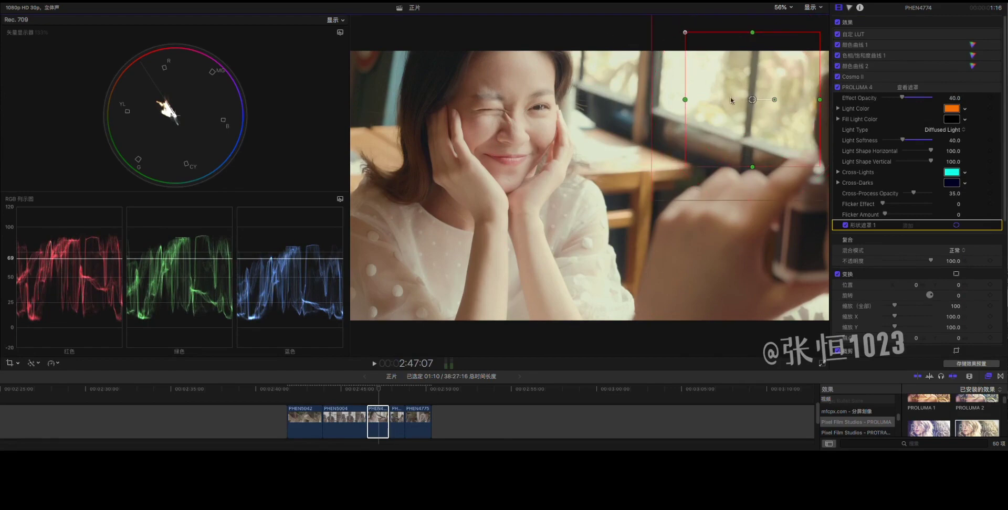
{"action": "left_click_drag", "start_coordinate": [772, 101], "coordinate": [761, 75]}
{"action": "left_click_drag", "start_coordinate": [698, 49], "coordinate": [547, 23]}
{"action": "left_click_drag", "start_coordinate": [782, 84], "coordinate": [783, 82]}
{"action": "left_click_drag", "start_coordinate": [682, 154], "coordinate": [556, 275]}
{"action": "left_click_drag", "start_coordinate": [687, 219], "coordinate": [774, 219]}
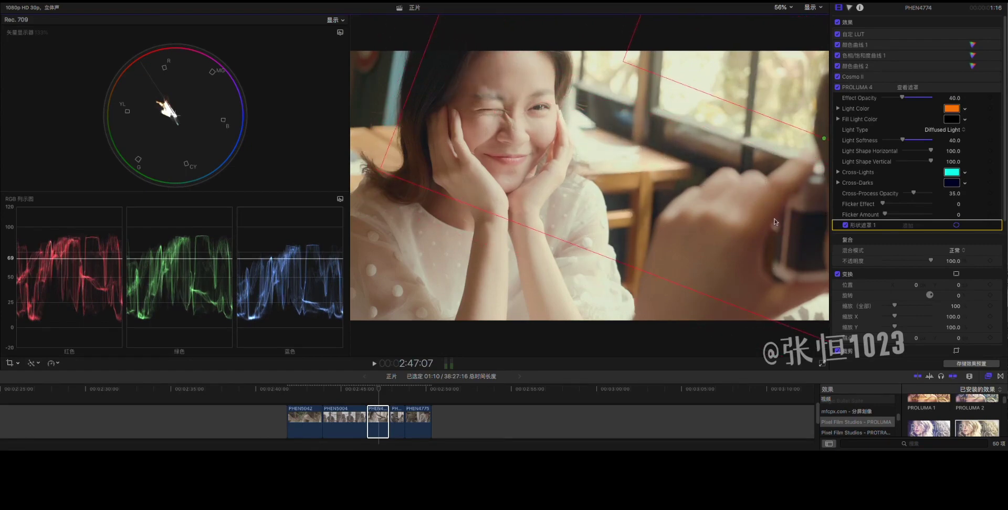
{"action": "left_click", "coordinate": [855, 85]}
Step: Compare PHEN4774 with the custom LUT and Cosmo II toggled off and on
{"action": "left_click", "coordinate": [993, 88]}
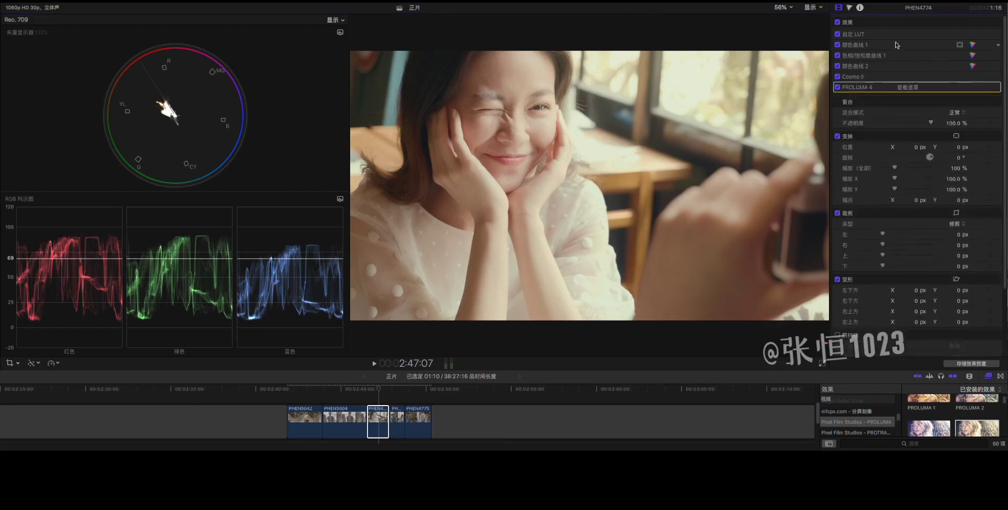
{"action": "left_click", "coordinate": [838, 34]}
{"action": "left_click", "coordinate": [838, 34]}
{"action": "left_click", "coordinate": [838, 77]}
{"action": "left_click", "coordinate": [838, 77]}
Step: Paste only Cosmo II and PROLUMA 4 from PHEN4774 onto the four other café clips
{"action": "left_click", "coordinate": [377, 420]}
{"action": "left_click", "coordinate": [341, 420]}
{"action": "left_click", "coordinate": [314, 420], "text": "super"}
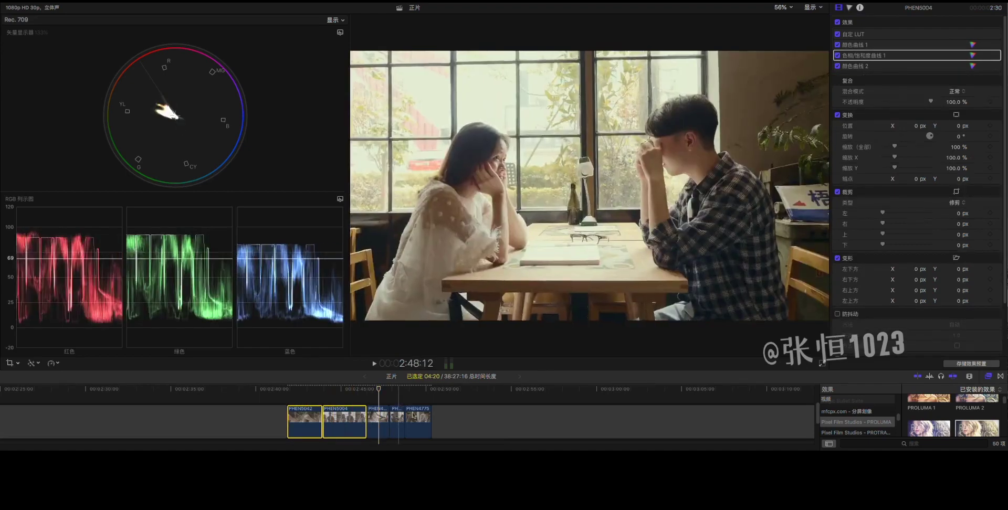
{"action": "left_click", "coordinate": [400, 416], "text": "super"}
{"action": "left_click", "coordinate": [421, 418], "text": "super"}
{"action": "key", "text": "shift+super+v"}
{"action": "left_click", "coordinate": [360, 121]}
{"action": "left_click", "coordinate": [360, 120]}
{"action": "left_click", "coordinate": [367, 182]}
{"action": "left_click", "coordinate": [366, 194]}
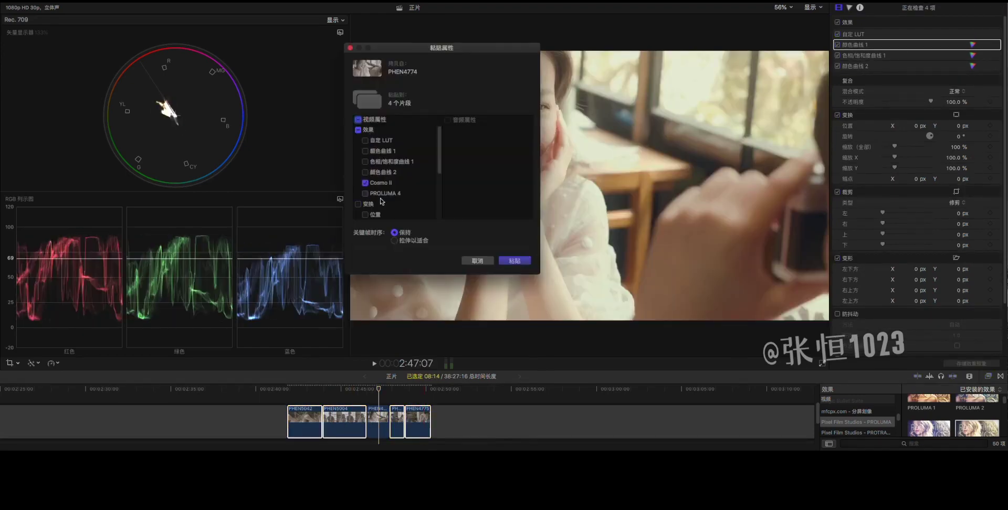
{"action": "left_click", "coordinate": [519, 262]}
{"action": "left_click", "coordinate": [308, 420]}
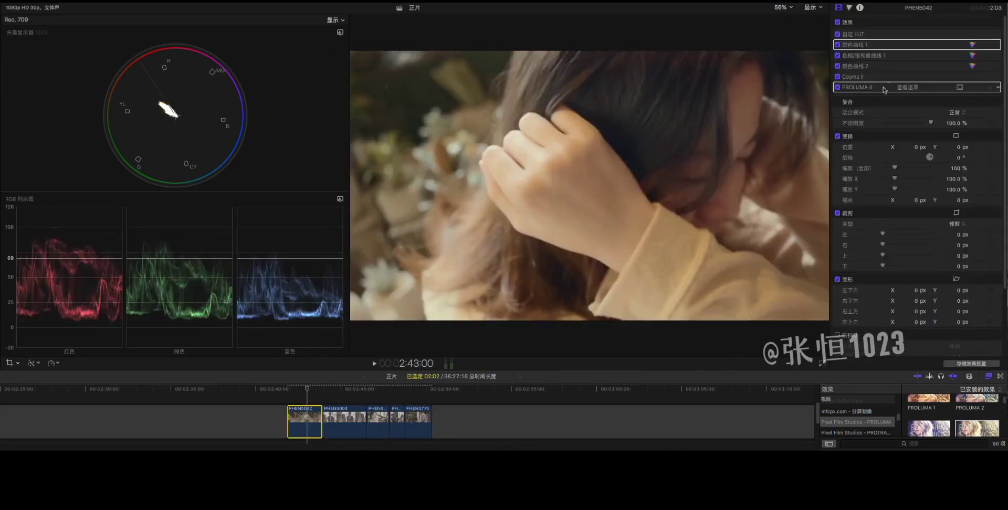
Step: Lower Cosmo II's skin Selection Offset on PHEN5042 while previewing the selection
{"action": "left_click", "coordinate": [987, 89]}
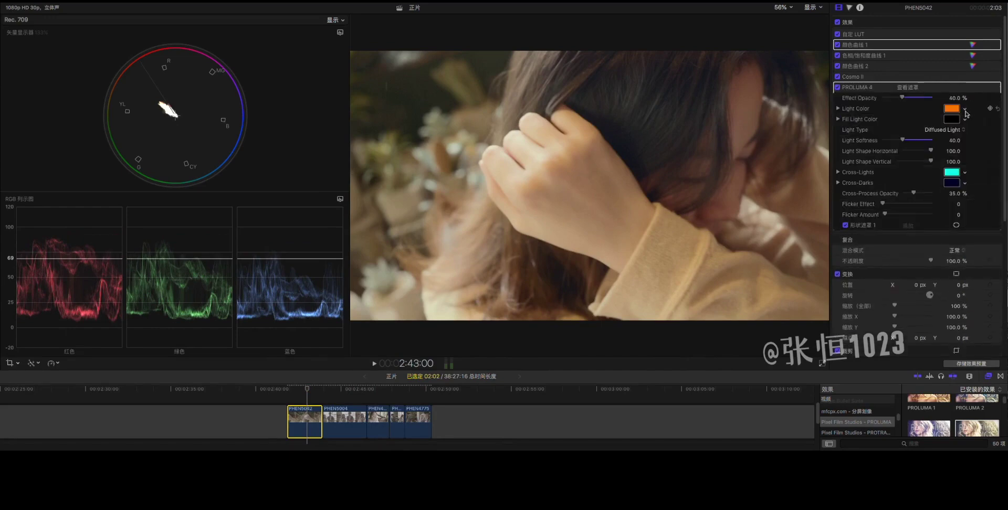
{"action": "left_click", "coordinate": [986, 89]}
{"action": "left_click", "coordinate": [986, 79]}
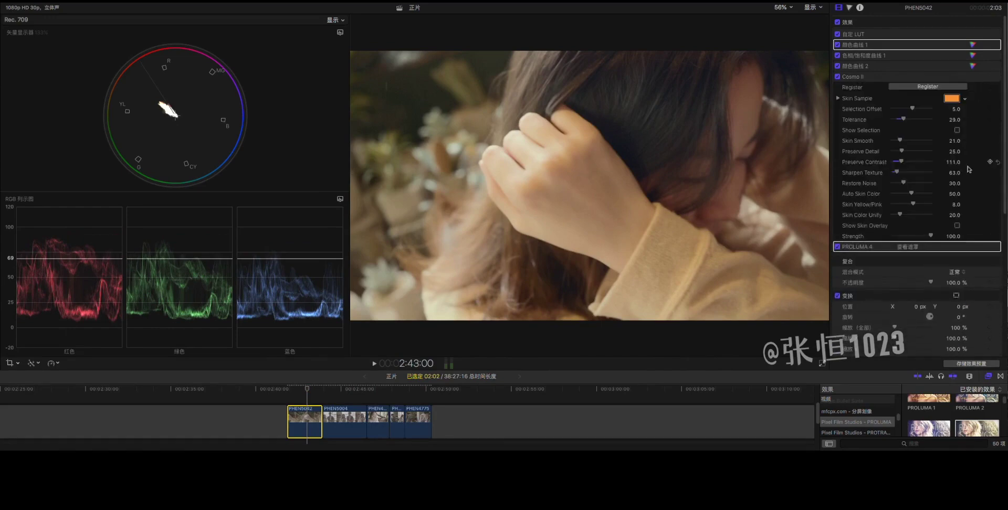
{"action": "left_click", "coordinate": [958, 130]}
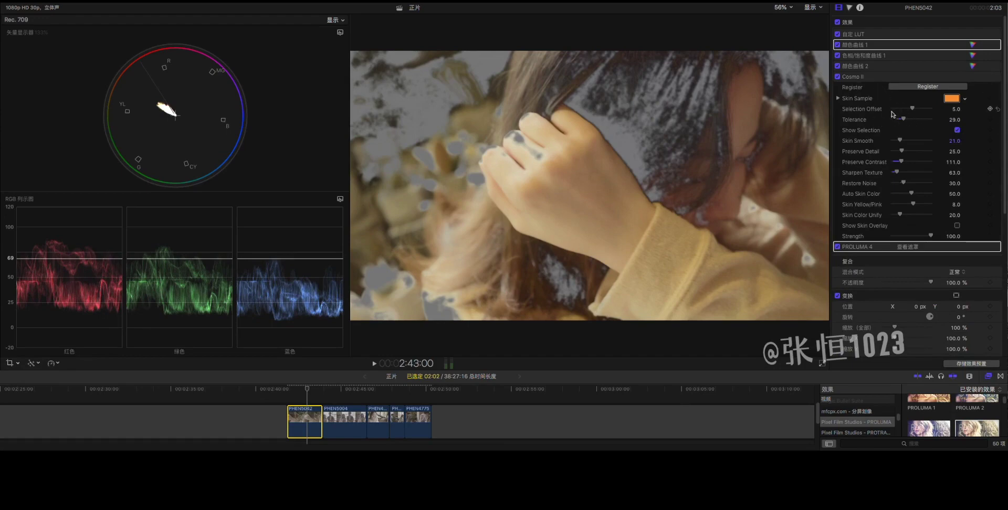
{"action": "left_click_drag", "start_coordinate": [914, 108], "coordinate": [905, 119]}
{"action": "left_click", "coordinate": [956, 131]}
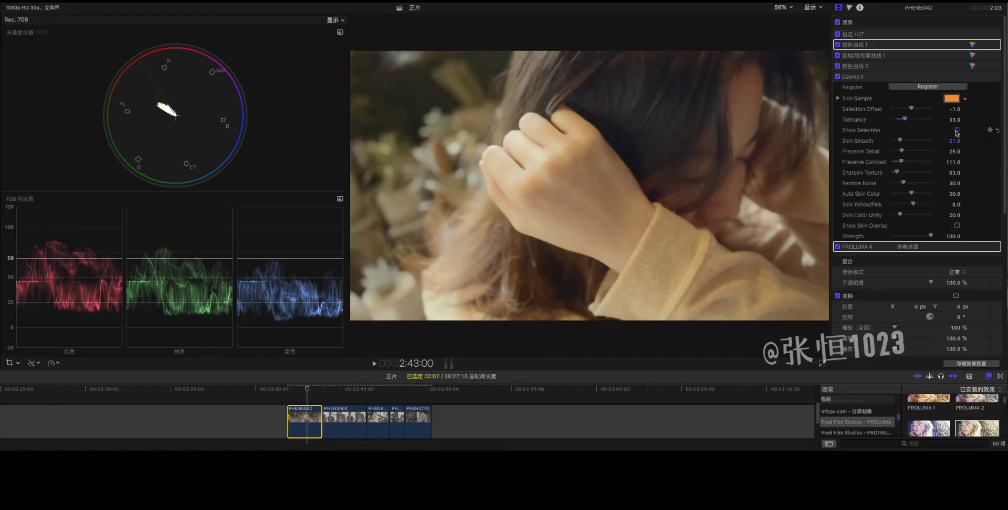
{"action": "left_click", "coordinate": [991, 77]}
Step: Move PROLUMA 4's shape mask far to the left and slightly up
{"action": "left_click", "coordinate": [989, 87]}
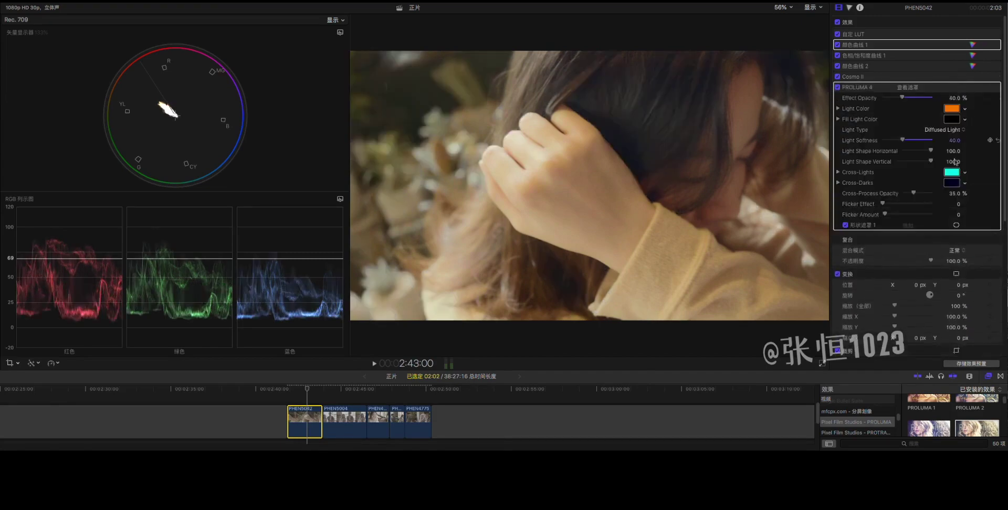
{"action": "left_click", "coordinate": [950, 230]}
{"action": "left_click_drag", "start_coordinate": [695, 84], "coordinate": [237, 22]}
{"action": "left_click_drag", "start_coordinate": [510, 201], "coordinate": [457, 192]}
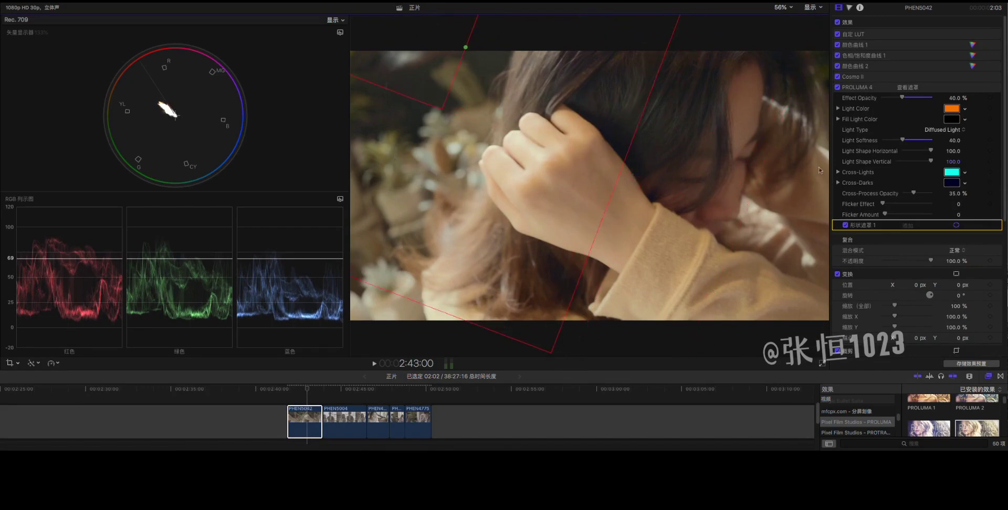
Step: On PHEN5004, lower Cosmo II's skin Selection Offset to -27 while previewing the selection
{"action": "left_click", "coordinate": [348, 400]}
{"action": "left_click", "coordinate": [348, 418]}
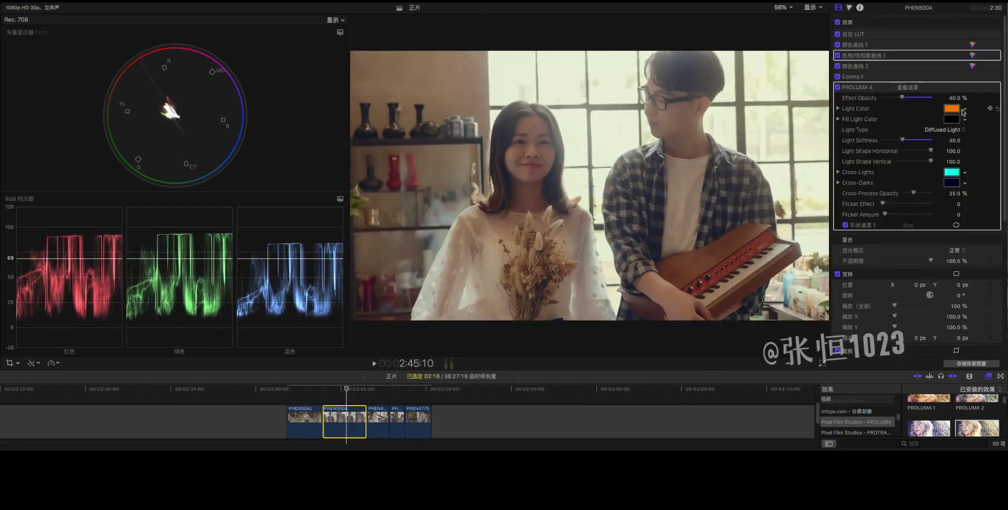
{"action": "left_click", "coordinate": [990, 88]}
{"action": "left_click", "coordinate": [990, 77]}
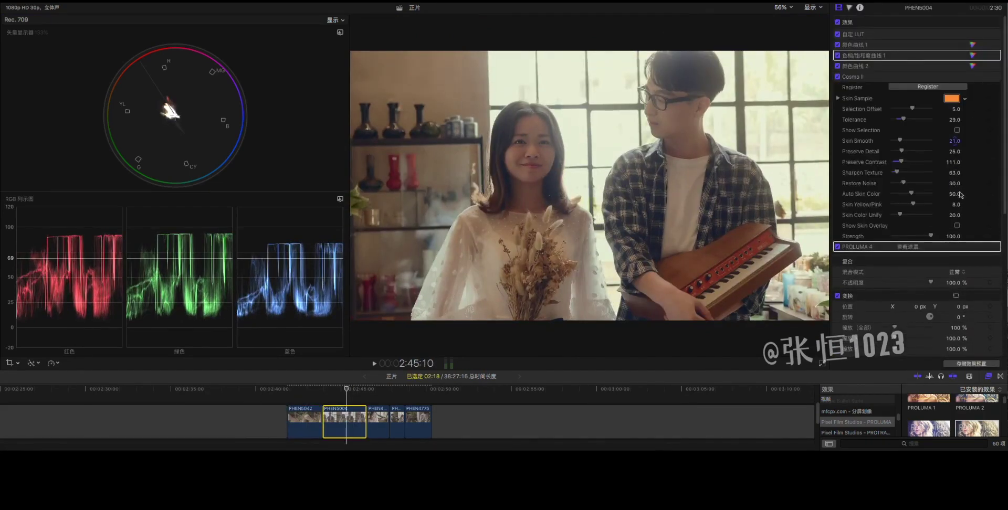
{"action": "left_click", "coordinate": [957, 130]}
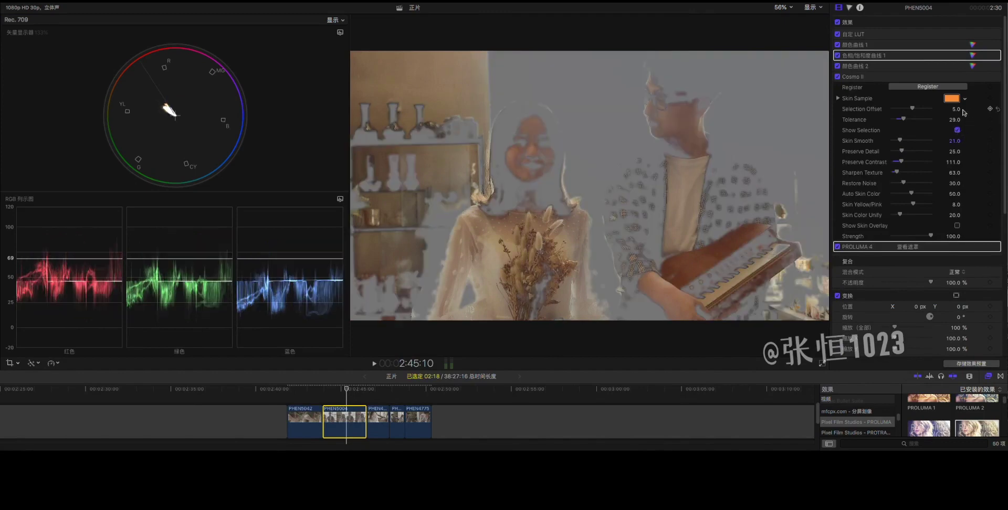
{"action": "left_click_drag", "start_coordinate": [912, 111], "coordinate": [907, 111]}
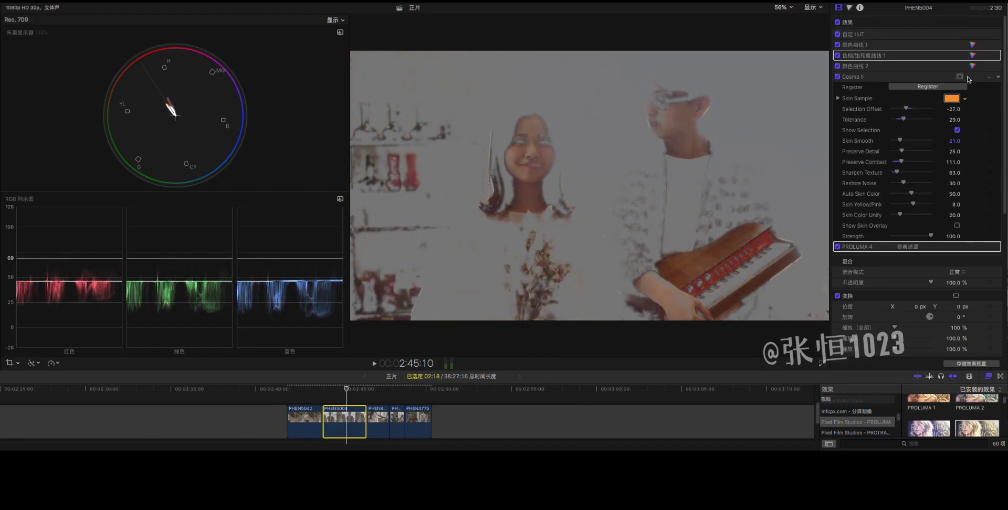
Step: Add an elliptical shape mask to Cosmo II stretched around the couple's faces
{"action": "left_click", "coordinate": [960, 78]}
{"action": "left_click", "coordinate": [930, 80]}
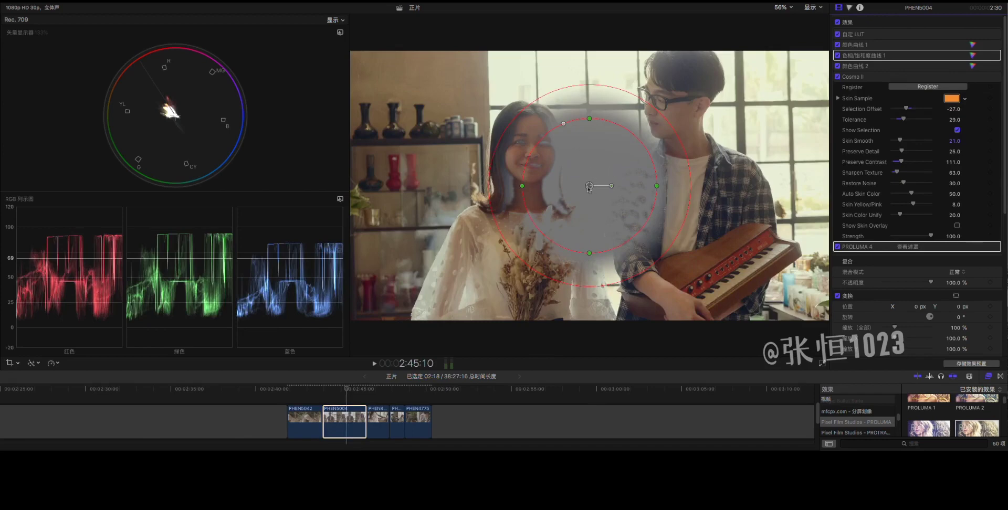
{"action": "left_click_drag", "start_coordinate": [523, 147], "coordinate": [476, 147]}
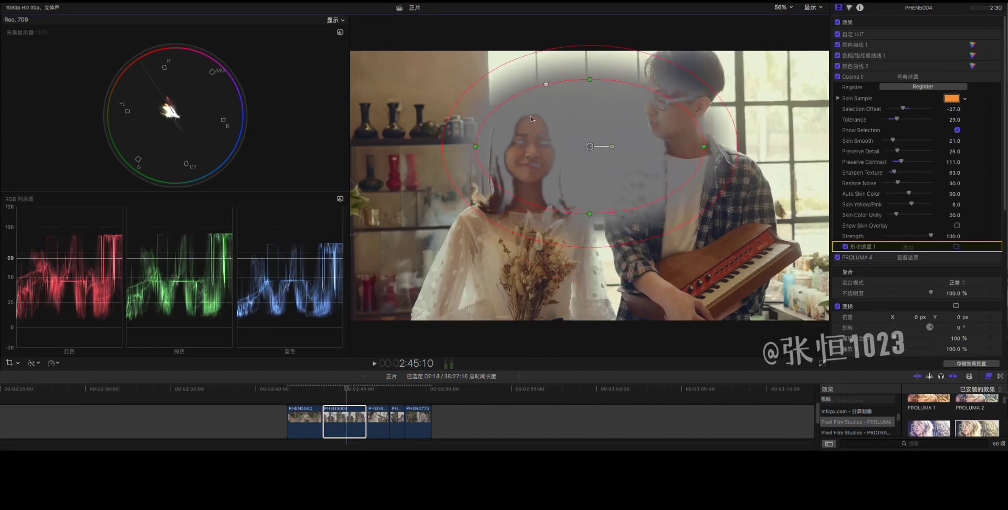
{"action": "left_click_drag", "start_coordinate": [580, 85], "coordinate": [589, 54]}
{"action": "left_click_drag", "start_coordinate": [590, 241], "coordinate": [590, 254]}
{"action": "mouse_move", "coordinate": [704, 147]}
{"action": "left_mouse_down"}
{"action": "mouse_move", "coordinate": [725, 146]}
{"action": "mouse_move", "coordinate": [701, 161]}
{"action": "left_mouse_up"}
{"action": "left_click_drag", "start_coordinate": [604, 46], "coordinate": [604, 49]}
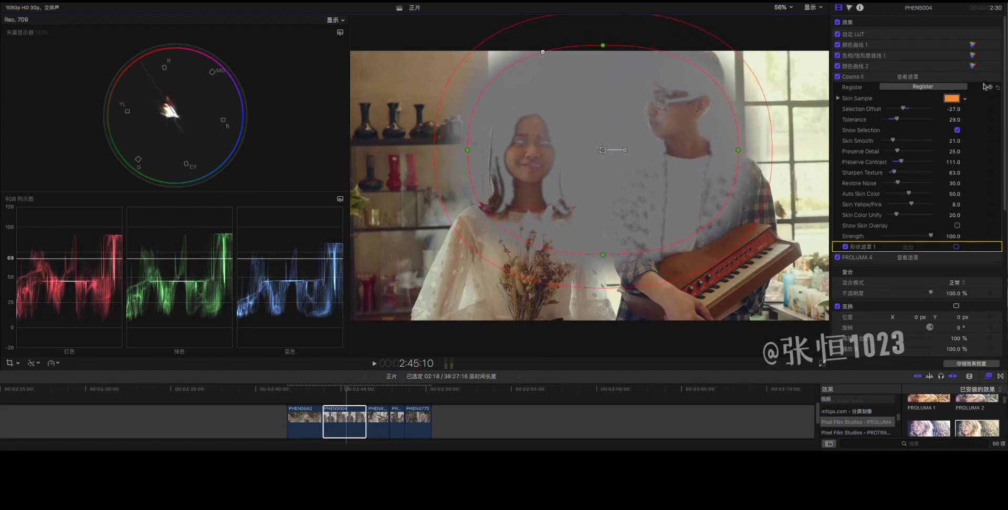
{"action": "left_click", "coordinate": [958, 247]}
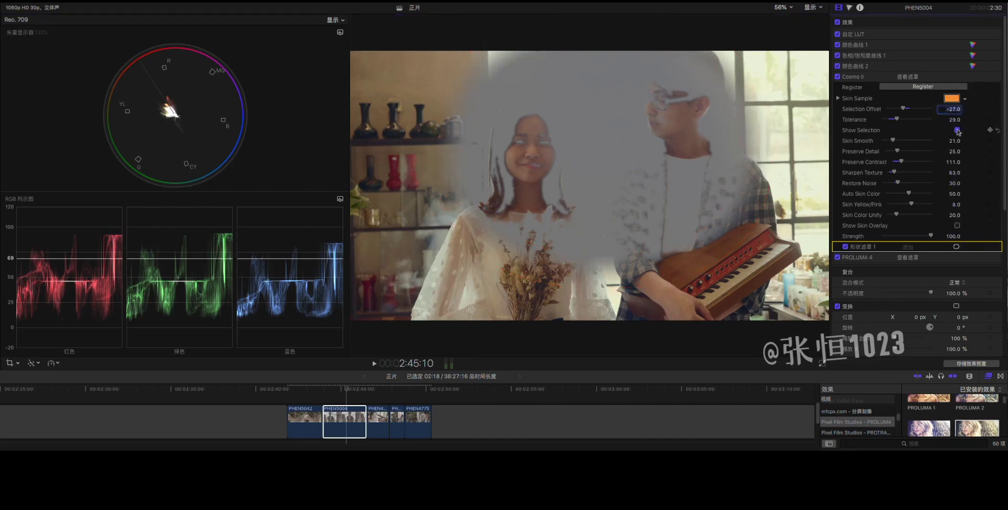
{"action": "left_click", "coordinate": [957, 130]}
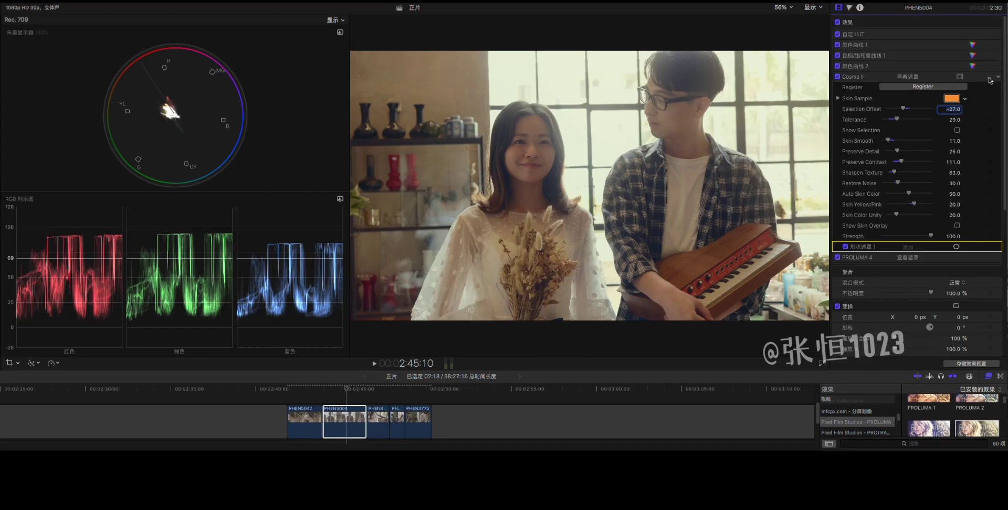
{"action": "left_click", "coordinate": [960, 76]}
Step: Shift PROLUMA 4's light mask up and left, then select the next clip
{"action": "left_click", "coordinate": [990, 87]}
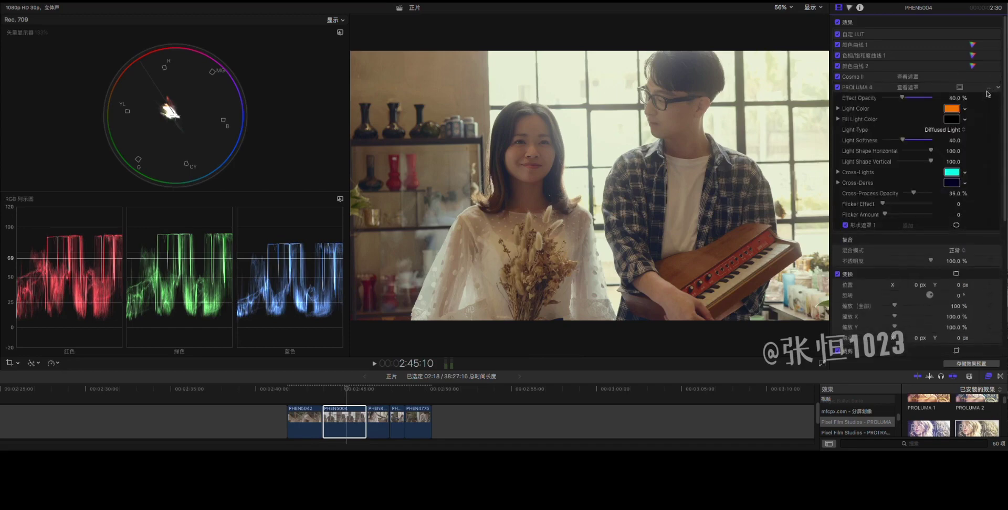
{"action": "left_click_drag", "start_coordinate": [674, 171], "coordinate": [698, 115]}
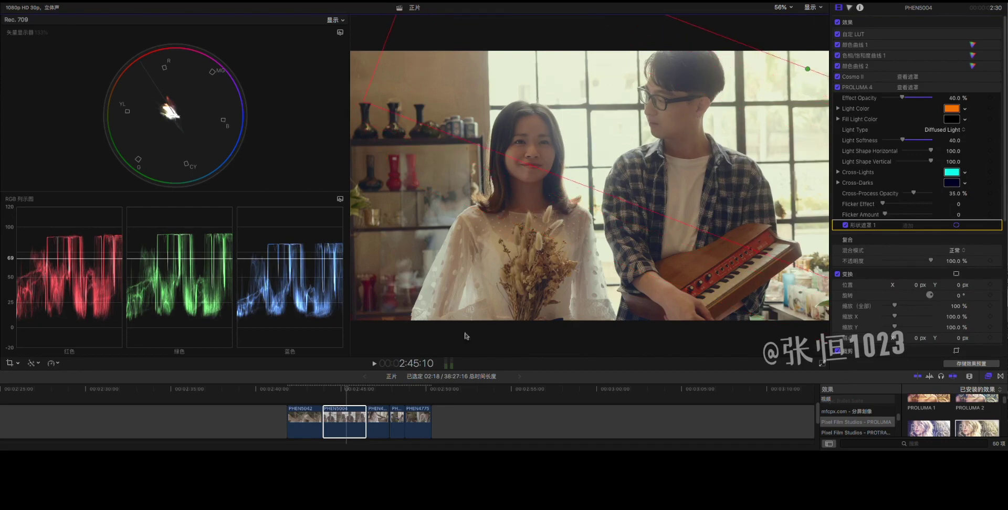
{"action": "left_click", "coordinate": [400, 401]}
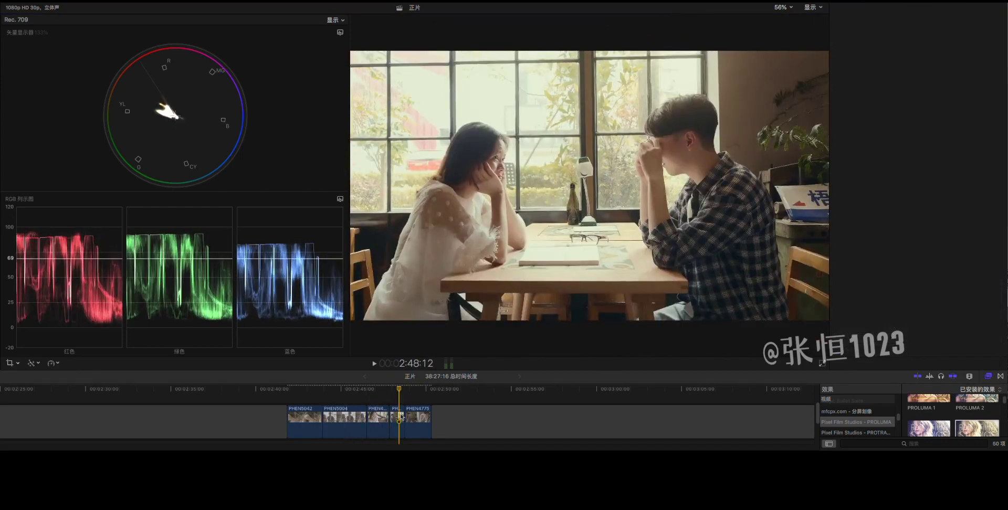
{"action": "left_click", "coordinate": [400, 417]}
Step: Set Cosmo II's Selection Offset to -3 and move PROLUMA 4's light mask far left
{"action": "left_click", "coordinate": [989, 87]}
{"action": "left_click", "coordinate": [989, 77]}
{"action": "left_click", "coordinate": [957, 130]}
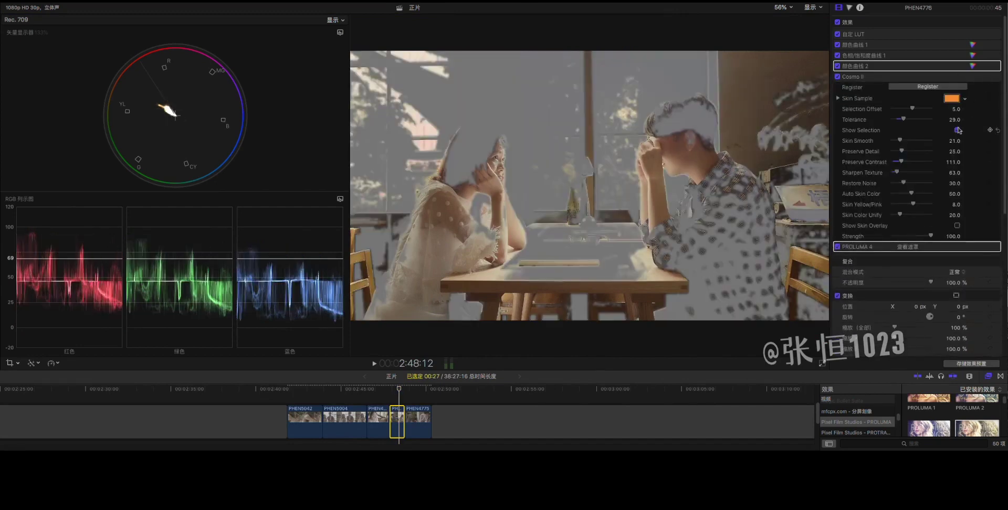
{"action": "left_click_drag", "start_coordinate": [913, 110], "coordinate": [911, 110]}
{"action": "left_click", "coordinate": [958, 130]}
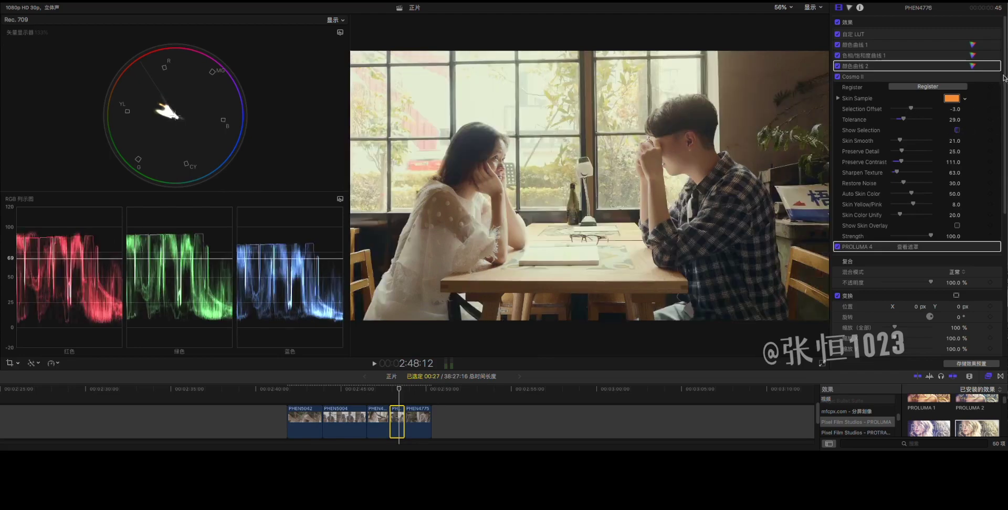
{"action": "left_click", "coordinate": [982, 77]}
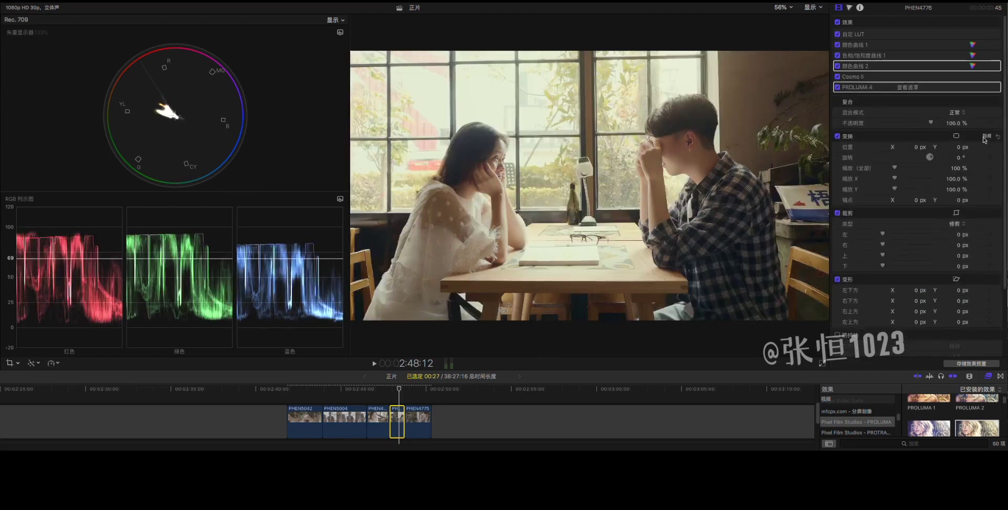
{"action": "left_click", "coordinate": [987, 87]}
{"action": "left_click_drag", "start_coordinate": [815, 232], "coordinate": [583, 117]}
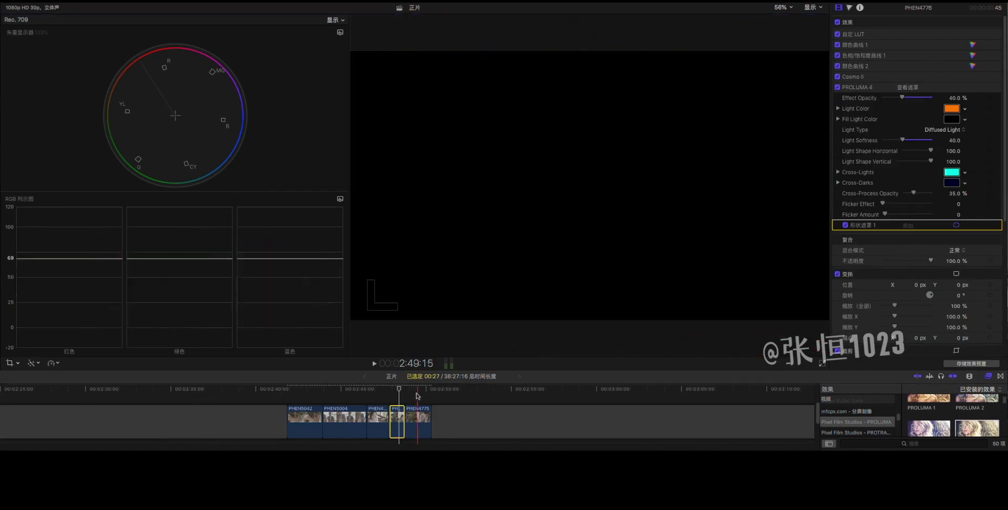
Step: Select the man-with-camera clip and review its Cosmo II skin settings
{"action": "left_click", "coordinate": [422, 401]}
{"action": "key", "text": "c"}
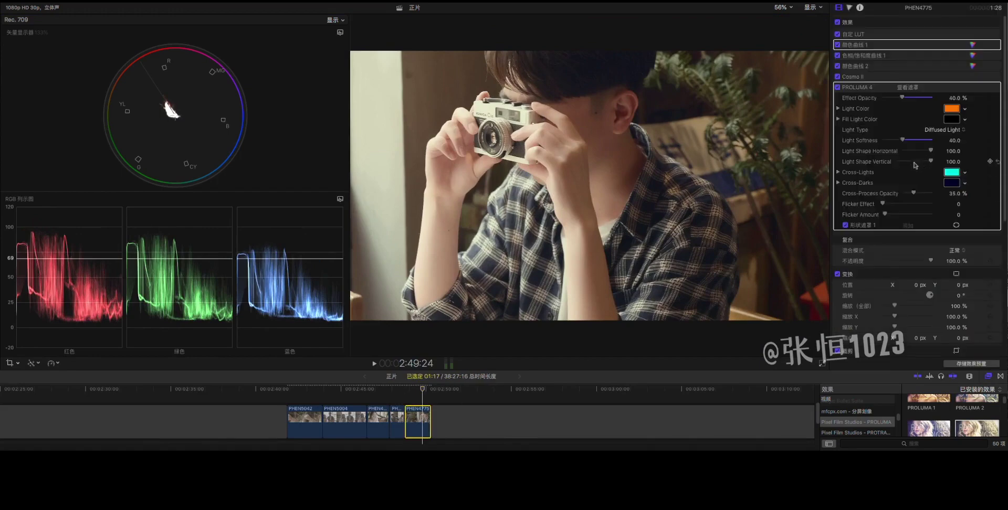
{"action": "left_click", "coordinate": [989, 89]}
{"action": "left_click", "coordinate": [991, 77]}
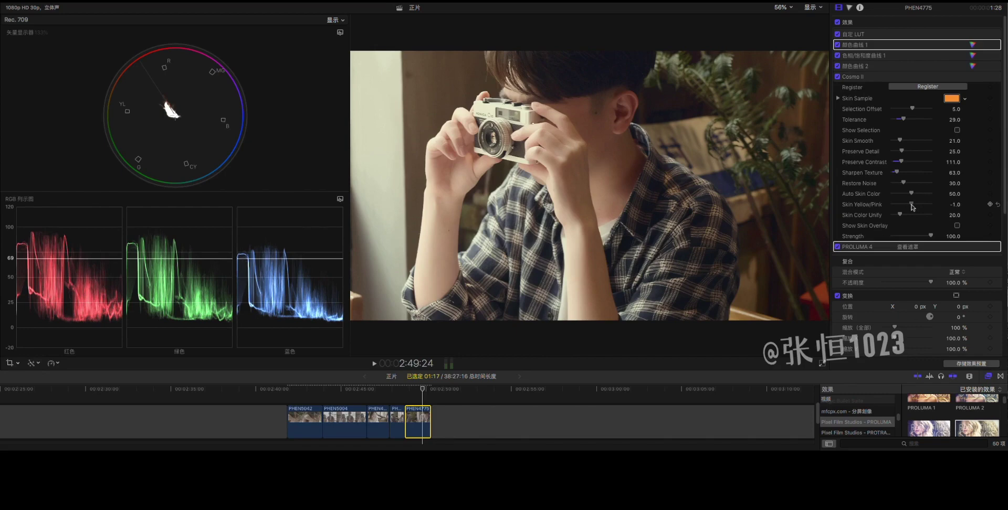
{"action": "left_click", "coordinate": [992, 77]}
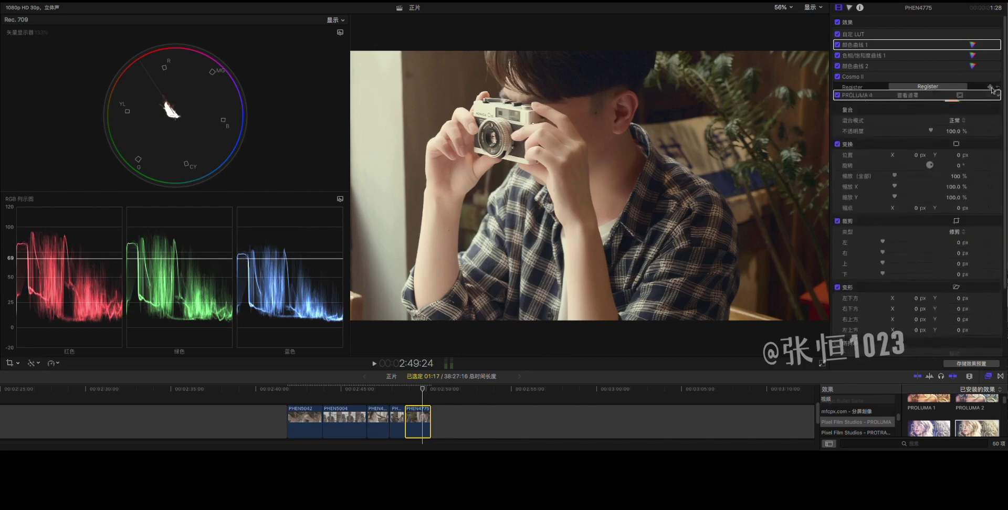
Step: Nudge the PROLUMA 4 shape mask slightly left and up, then select the café table clip
{"action": "left_click", "coordinate": [992, 88]}
{"action": "left_click", "coordinate": [957, 226]}
{"action": "mouse_move", "coordinate": [523, 157]}
{"action": "left_mouse_down"}
{"action": "mouse_move", "coordinate": [466, 166]}
{"action": "mouse_move", "coordinate": [483, 184]}
{"action": "mouse_move", "coordinate": [494, 154]}
{"action": "mouse_move", "coordinate": [521, 153]}
{"action": "left_mouse_up"}
{"action": "left_click_drag", "start_coordinate": [422, 389], "coordinate": [398, 398]}
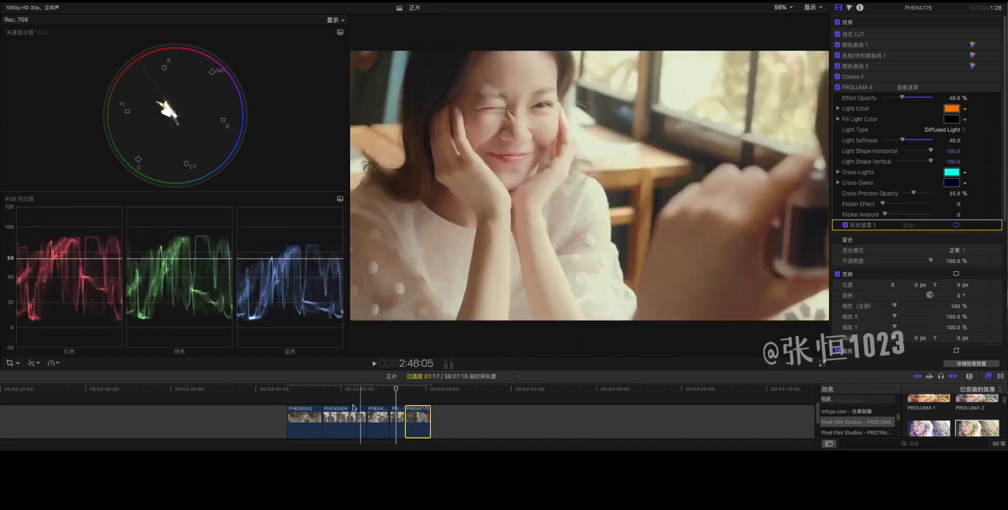
{"action": "left_click", "coordinate": [397, 416]}
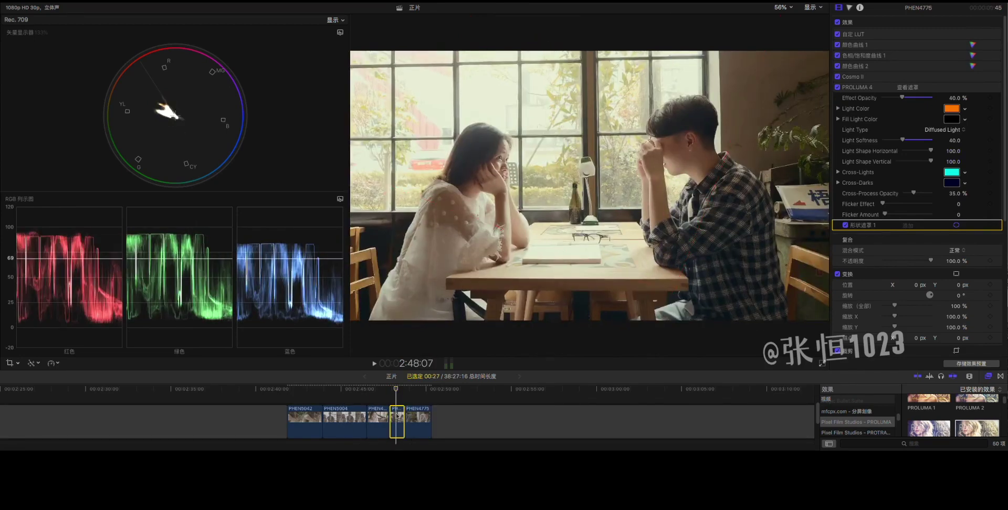
{"action": "key", "text": "super+6"}
Step: Add a Color Board correction to the café table clip and pull its midtones puck down about 20%
{"action": "left_click", "coordinate": [868, 23]}
{"action": "left_click", "coordinate": [870, 75]}
{"action": "left_click", "coordinate": [917, 37]}
{"action": "left_click_drag", "start_coordinate": [927, 100], "coordinate": [928, 114]}
{"action": "left_click", "coordinate": [948, 36]}
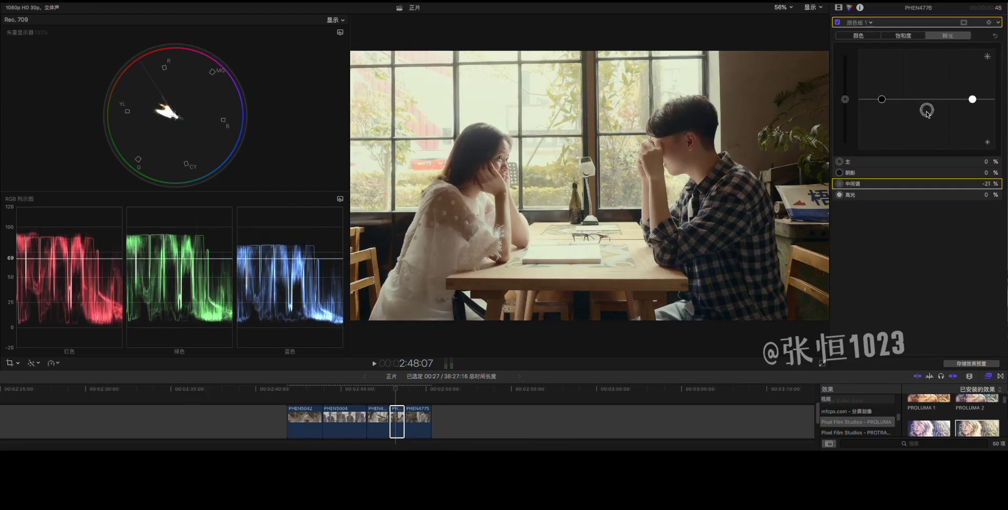
{"action": "left_click", "coordinate": [397, 420]}
Step: Set the midtone exposure to -23% and add a square shape mask over the man
{"action": "left_click_drag", "start_coordinate": [927, 110], "coordinate": [927, 111]}
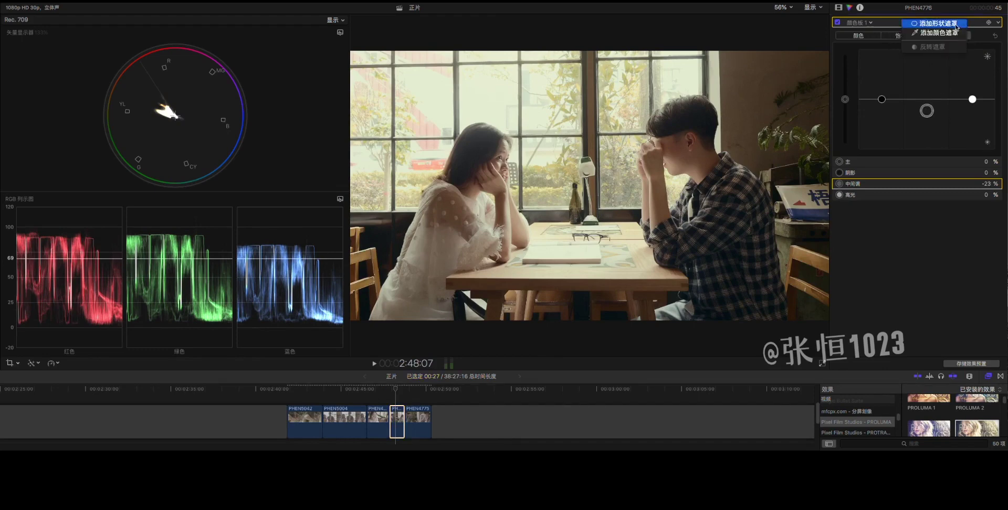
{"action": "left_click_drag", "start_coordinate": [590, 186], "coordinate": [760, 186]}
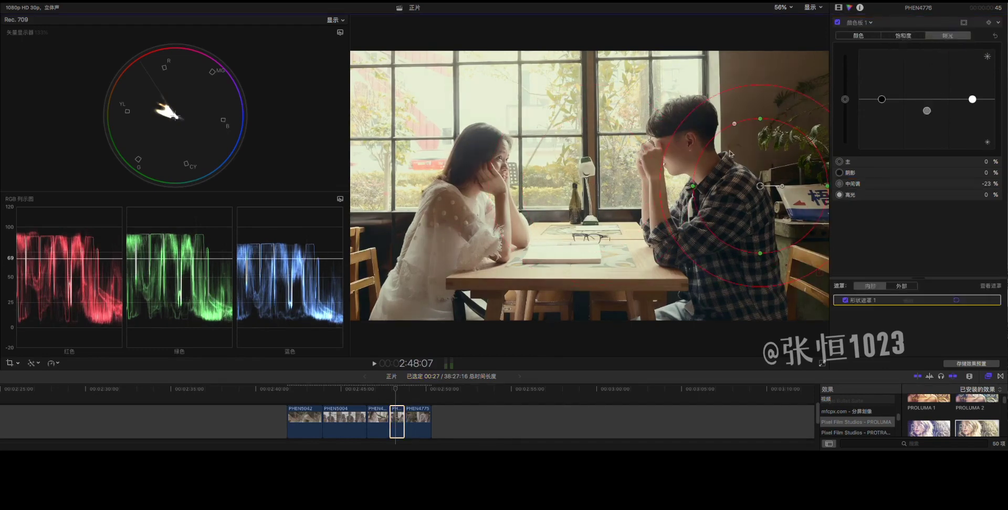
{"action": "left_click_drag", "start_coordinate": [734, 125], "coordinate": [693, 119]}
{"action": "left_click_drag", "start_coordinate": [765, 187], "coordinate": [564, 144]}
{"action": "left_click_drag", "start_coordinate": [788, 157], "coordinate": [790, 154]}
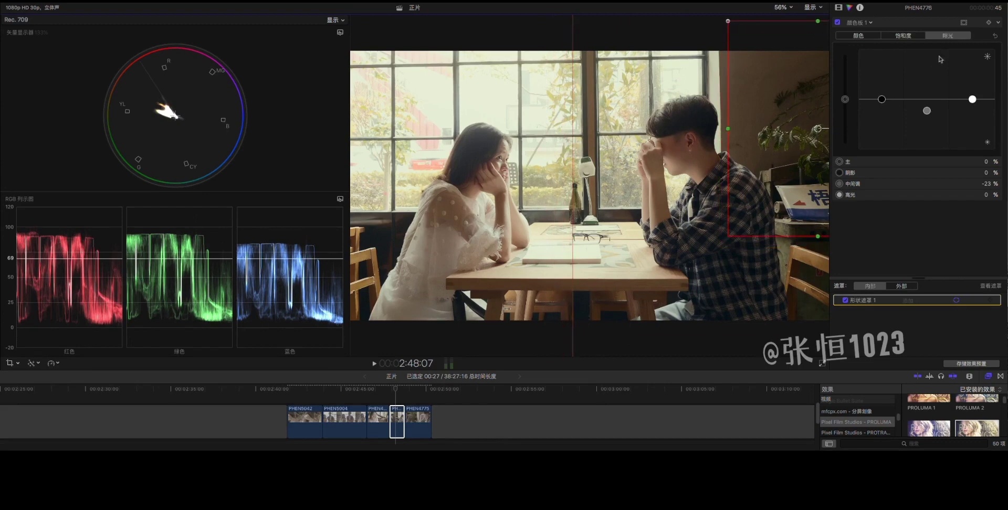
Step: Add a second wide rectangular mask over the woman's arm and table, and refine both masks
{"action": "left_click", "coordinate": [964, 22]}
{"action": "left_click", "coordinate": [929, 28]}
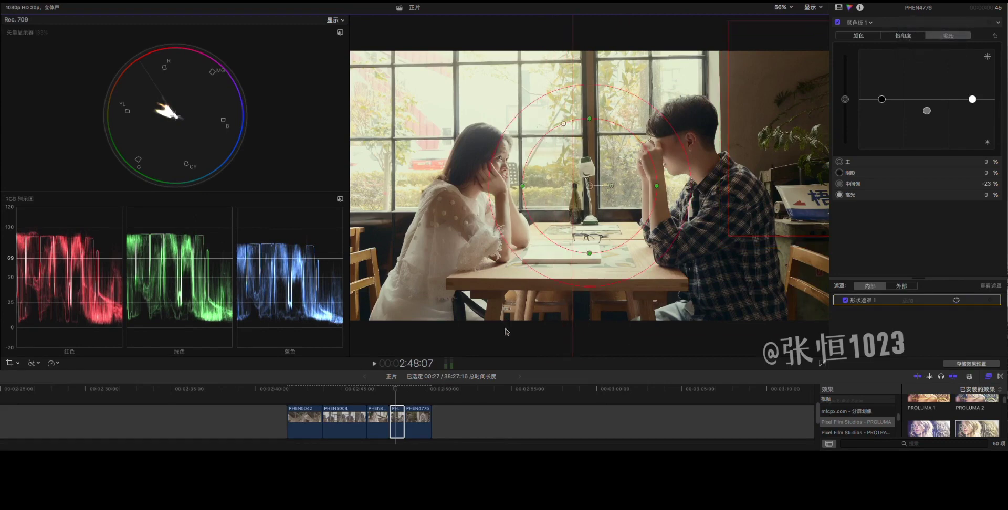
{"action": "left_click_drag", "start_coordinate": [587, 198], "coordinate": [494, 324]}
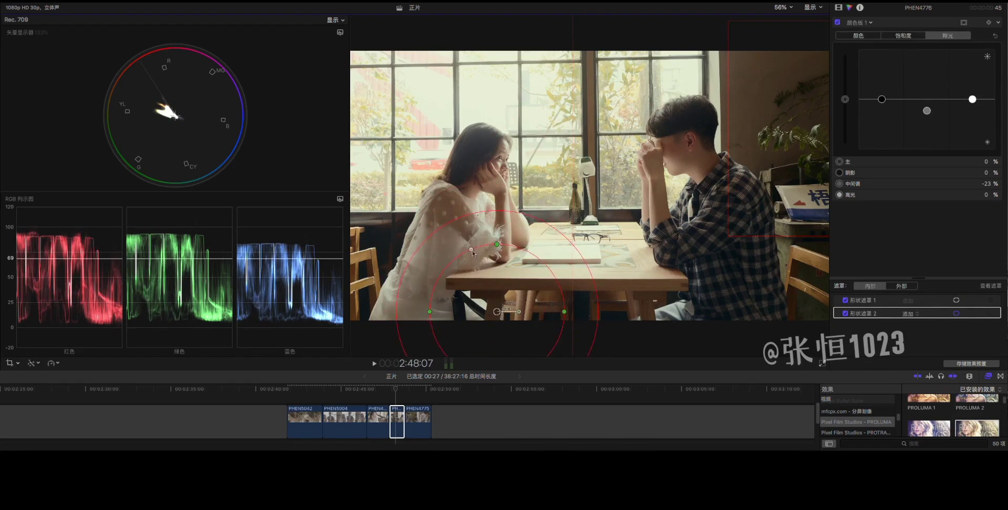
{"action": "left_click_drag", "start_coordinate": [470, 250], "coordinate": [393, 255]}
{"action": "left_click_drag", "start_coordinate": [472, 291], "coordinate": [331, 332]}
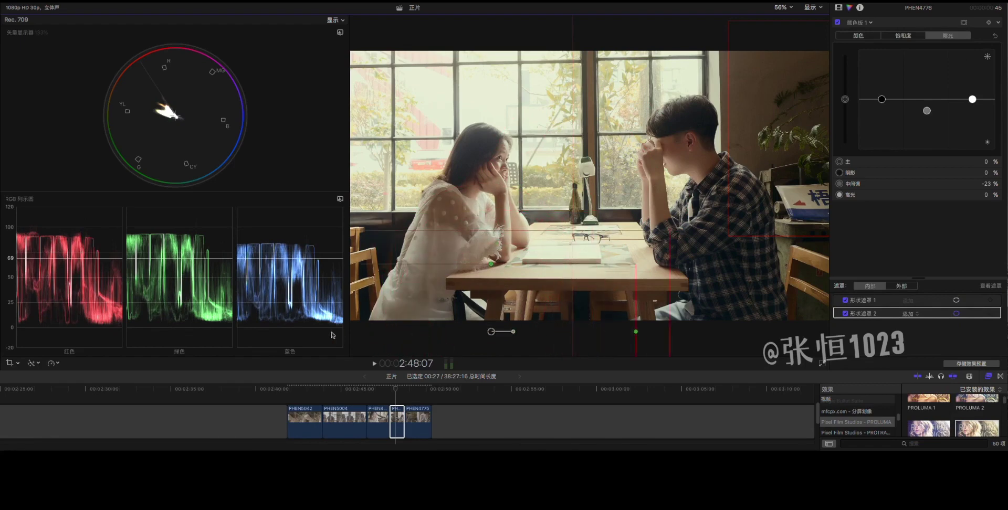
{"action": "left_click_drag", "start_coordinate": [652, 332], "coordinate": [664, 332]}
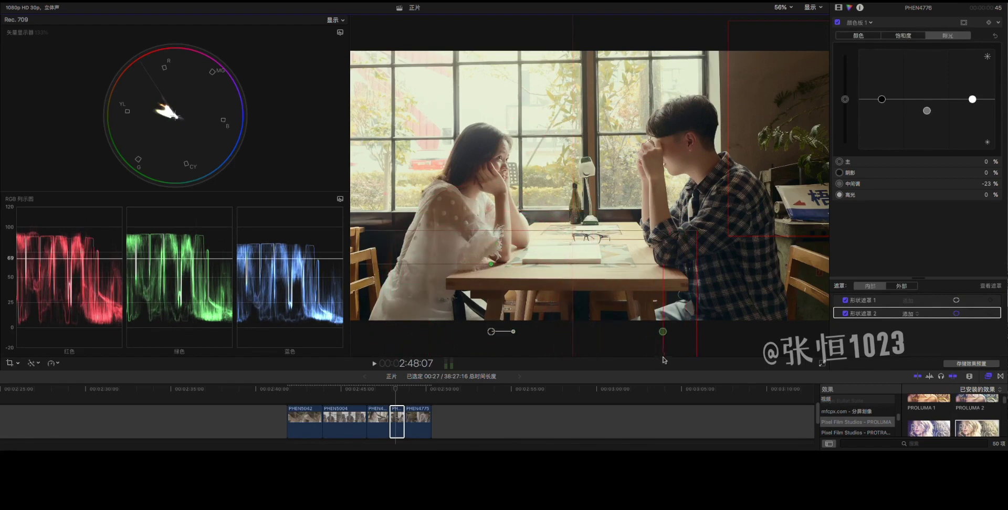
{"action": "left_click_drag", "start_coordinate": [630, 231], "coordinate": [642, 120]}
{"action": "left_click_drag", "start_coordinate": [650, 181], "coordinate": [689, 190]}
{"action": "left_click", "coordinate": [550, 237]}
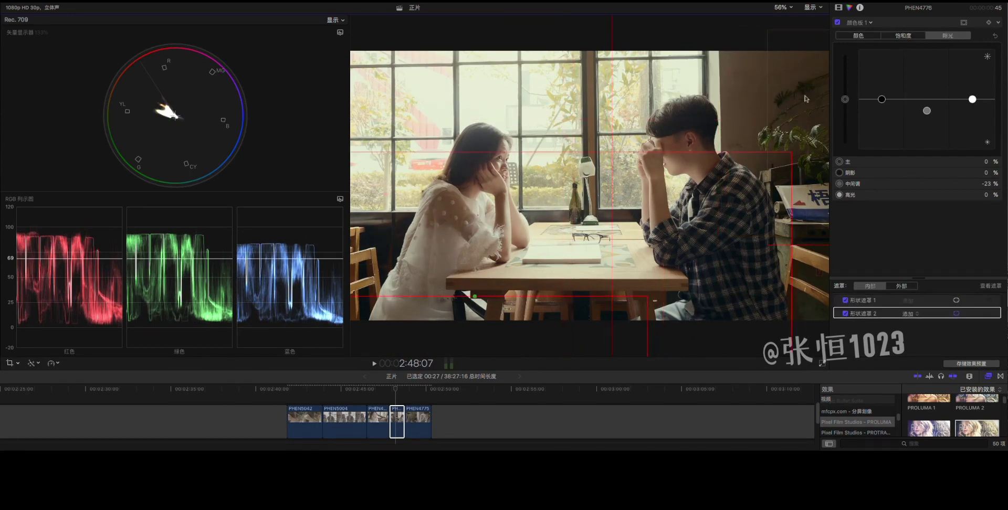
Step: Paste only Color Board 1 onto the other four clips
{"action": "left_click", "coordinate": [412, 428]}
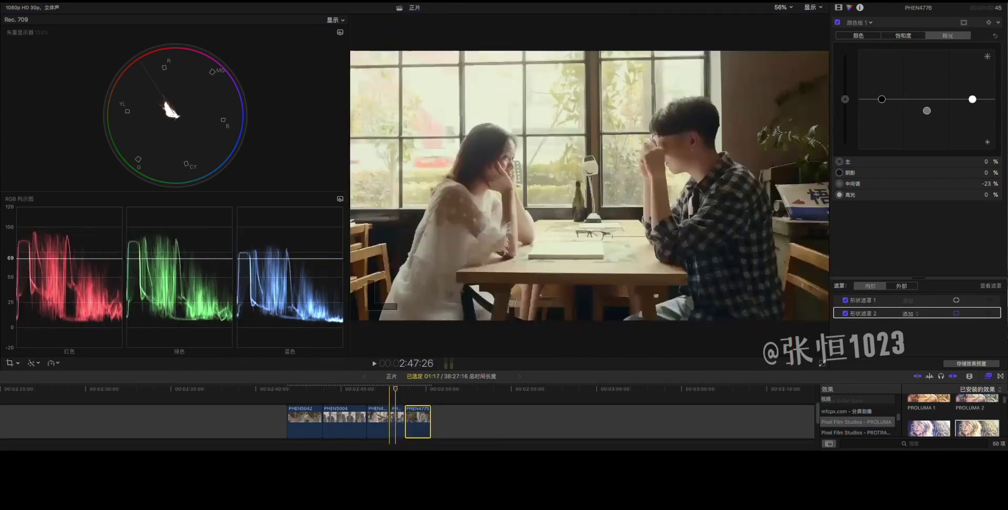
{"action": "left_click_drag", "start_coordinate": [377, 396], "coordinate": [311, 424]}
{"action": "key", "text": "super+shift+v"}
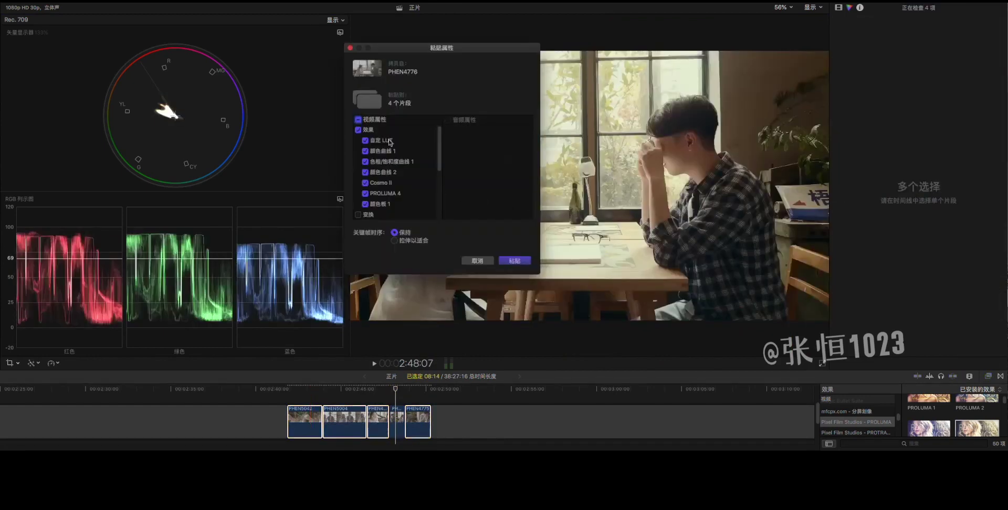
{"action": "left_click", "coordinate": [359, 120]}
{"action": "left_click", "coordinate": [366, 204]}
{"action": "left_click", "coordinate": [515, 261]}
{"action": "left_click", "coordinate": [302, 418]}
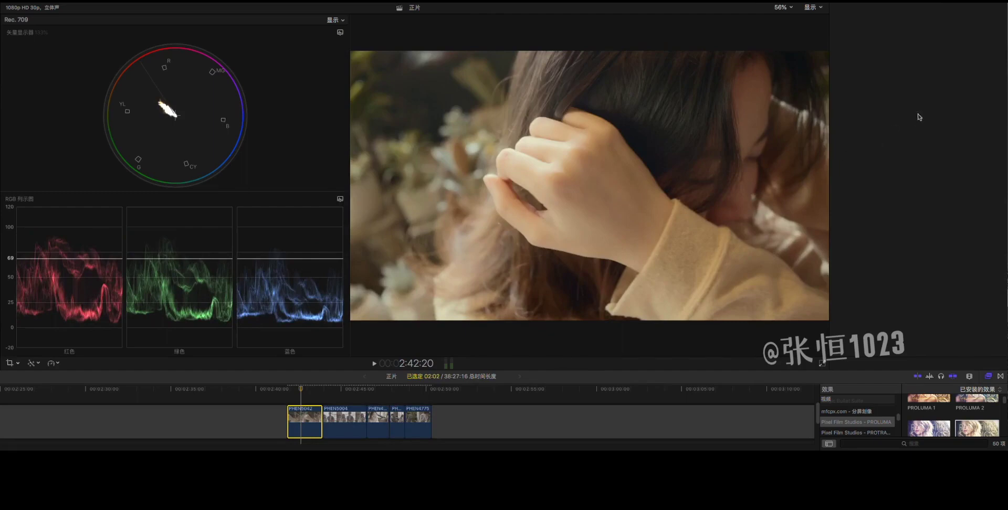
Step: On the hair-touching clip, shift the pasted Color Board's first mask to the right
{"action": "left_click", "coordinate": [839, 7]}
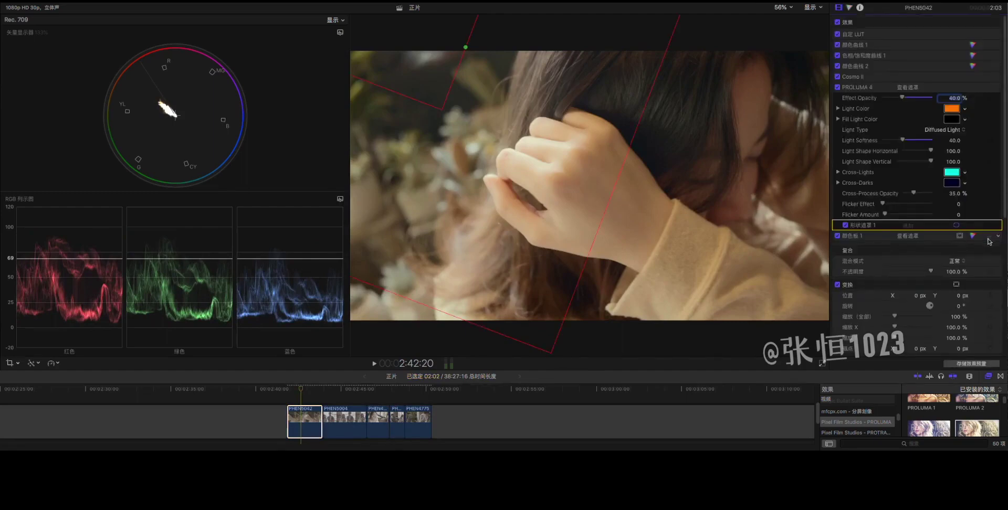
{"action": "left_click", "coordinate": [989, 240]}
{"action": "left_click", "coordinate": [956, 247]}
{"action": "left_click_drag", "start_coordinate": [785, 108], "coordinate": [819, 113]}
{"action": "left_click", "coordinate": [610, 221]}
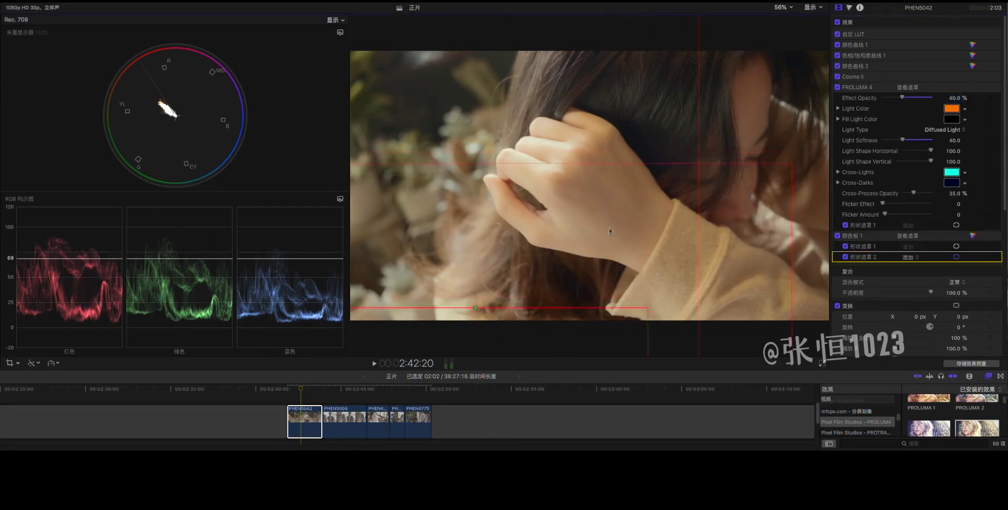
Step: On the couple-with-flowers clip, move both Color Board masks to fit the shot
{"action": "left_click", "coordinate": [350, 399]}
{"action": "key", "text": "c"}
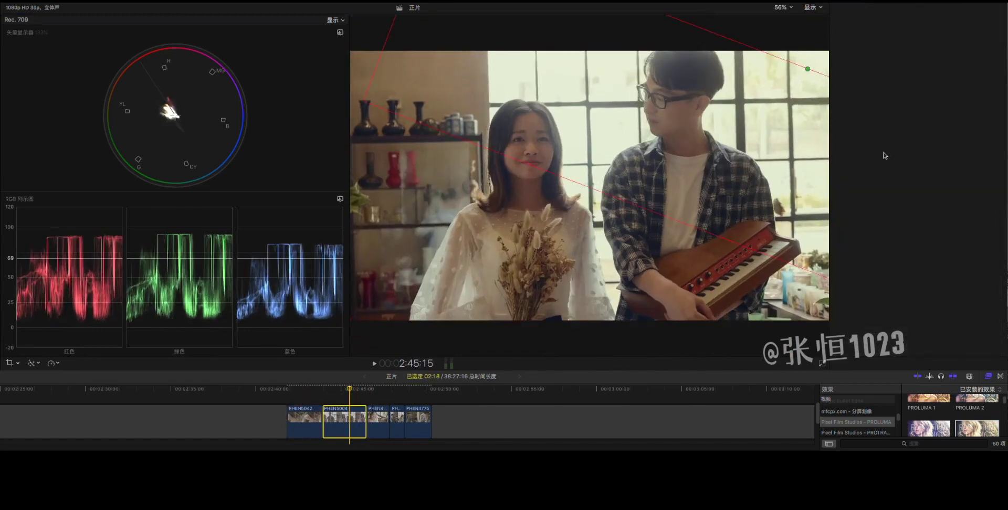
{"action": "left_click", "coordinate": [964, 249]}
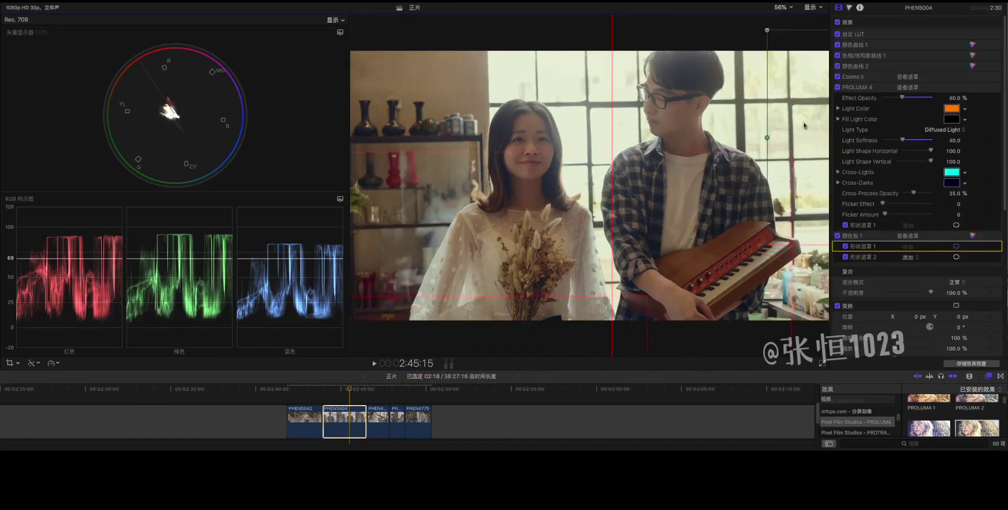
{"action": "left_click_drag", "start_coordinate": [780, 152], "coordinate": [263, 70]}
{"action": "left_click_drag", "start_coordinate": [578, 223], "coordinate": [641, 284]}
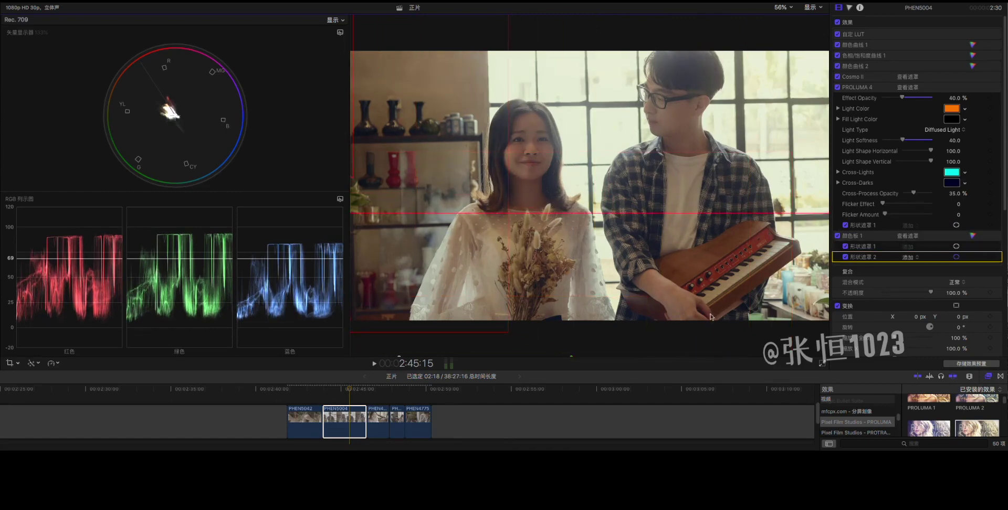
{"action": "left_click_drag", "start_coordinate": [451, 160], "coordinate": [444, 153]}
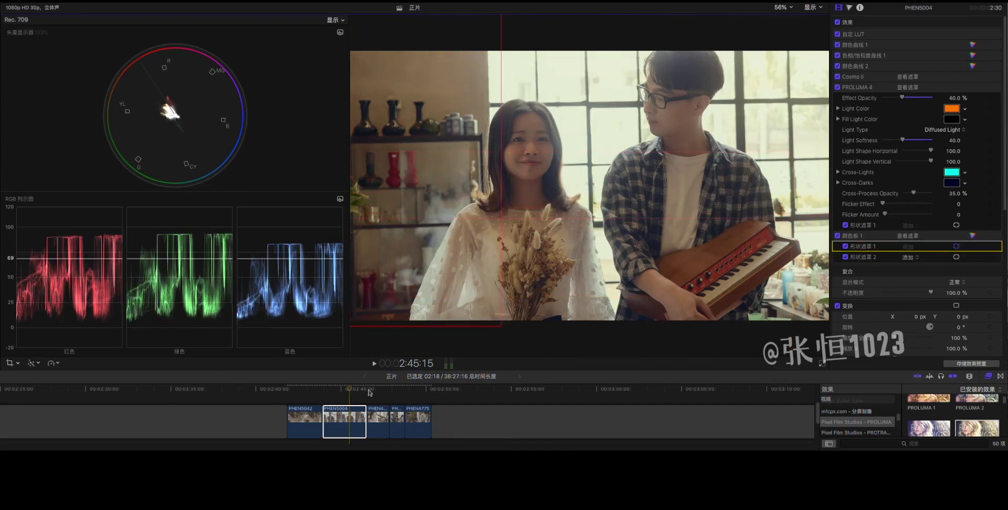
{"action": "left_click", "coordinate": [378, 420]}
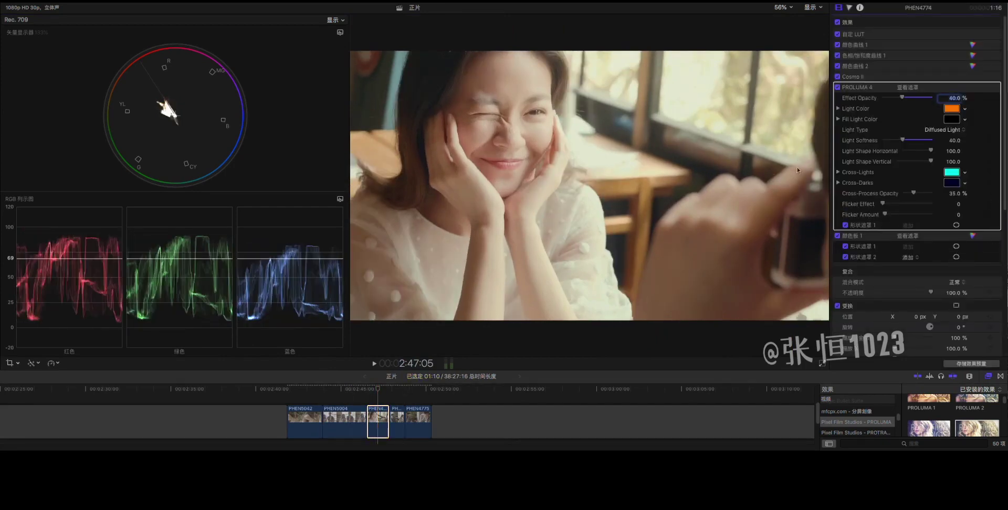
Step: On the winking-woman clip, extend the first mask leftward and move the second mask across the frame
{"action": "left_click", "coordinate": [957, 250]}
{"action": "left_click_drag", "start_coordinate": [768, 137], "coordinate": [651, 136]}
{"action": "left_click", "coordinate": [956, 257]}
{"action": "left_click_drag", "start_coordinate": [658, 279], "coordinate": [674, 190]}
{"action": "left_click_drag", "start_coordinate": [408, 205], "coordinate": [398, 222]}
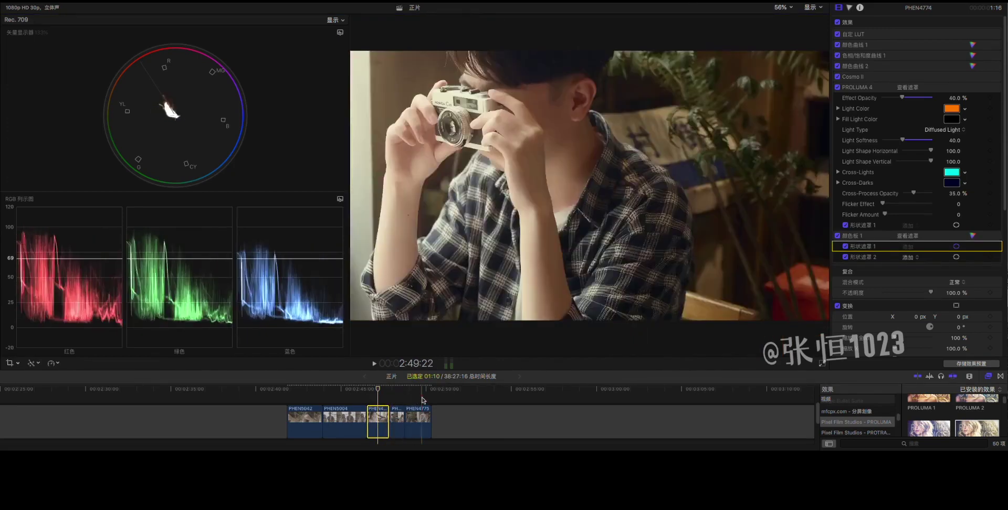
Step: On the man-with-camera clip, move the first mask up and right and the second down and left
{"action": "left_click", "coordinate": [422, 420]}
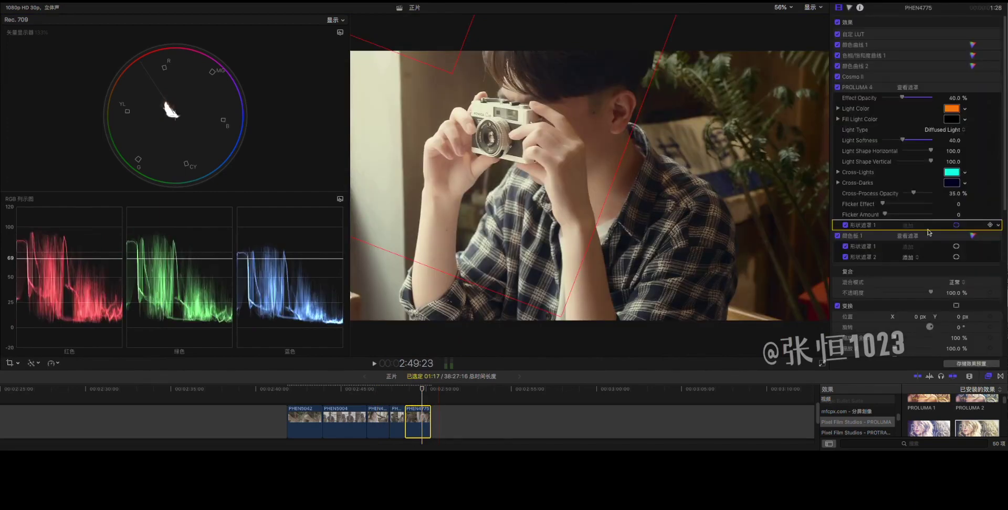
{"action": "left_click", "coordinate": [956, 246]}
{"action": "left_click_drag", "start_coordinate": [791, 114], "coordinate": [811, 84]}
{"action": "left_click_drag", "start_coordinate": [716, 84], "coordinate": [729, 35]}
{"action": "left_click_drag", "start_coordinate": [599, 174], "coordinate": [584, 204]}
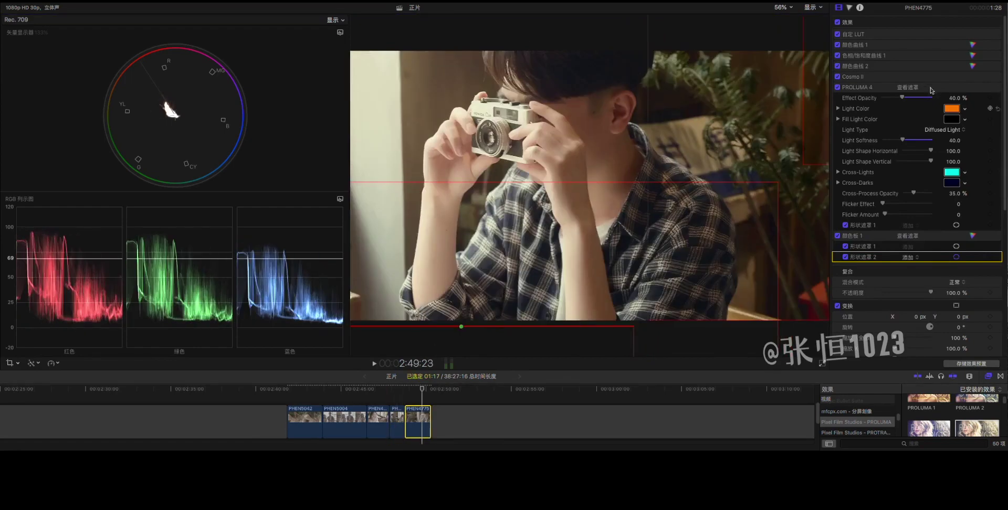
{"action": "left_click", "coordinate": [655, 226]}
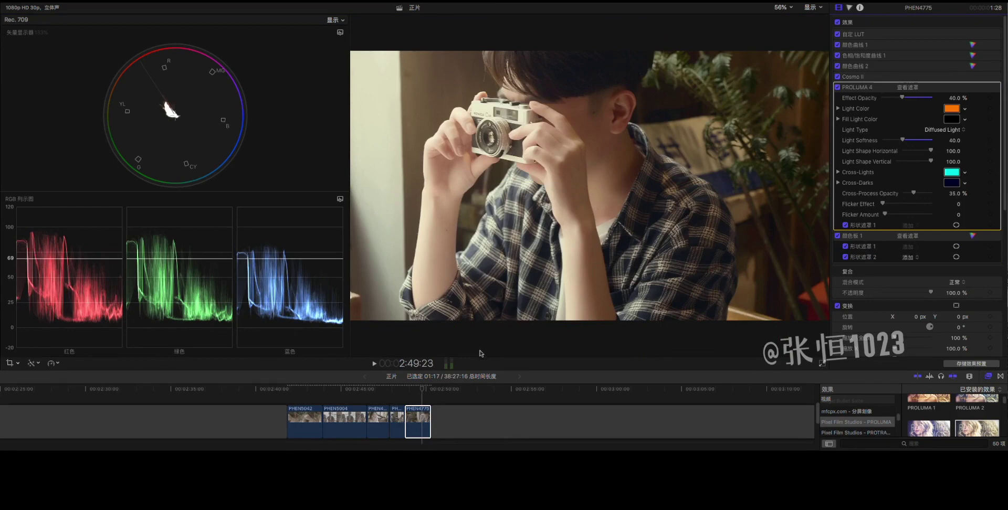